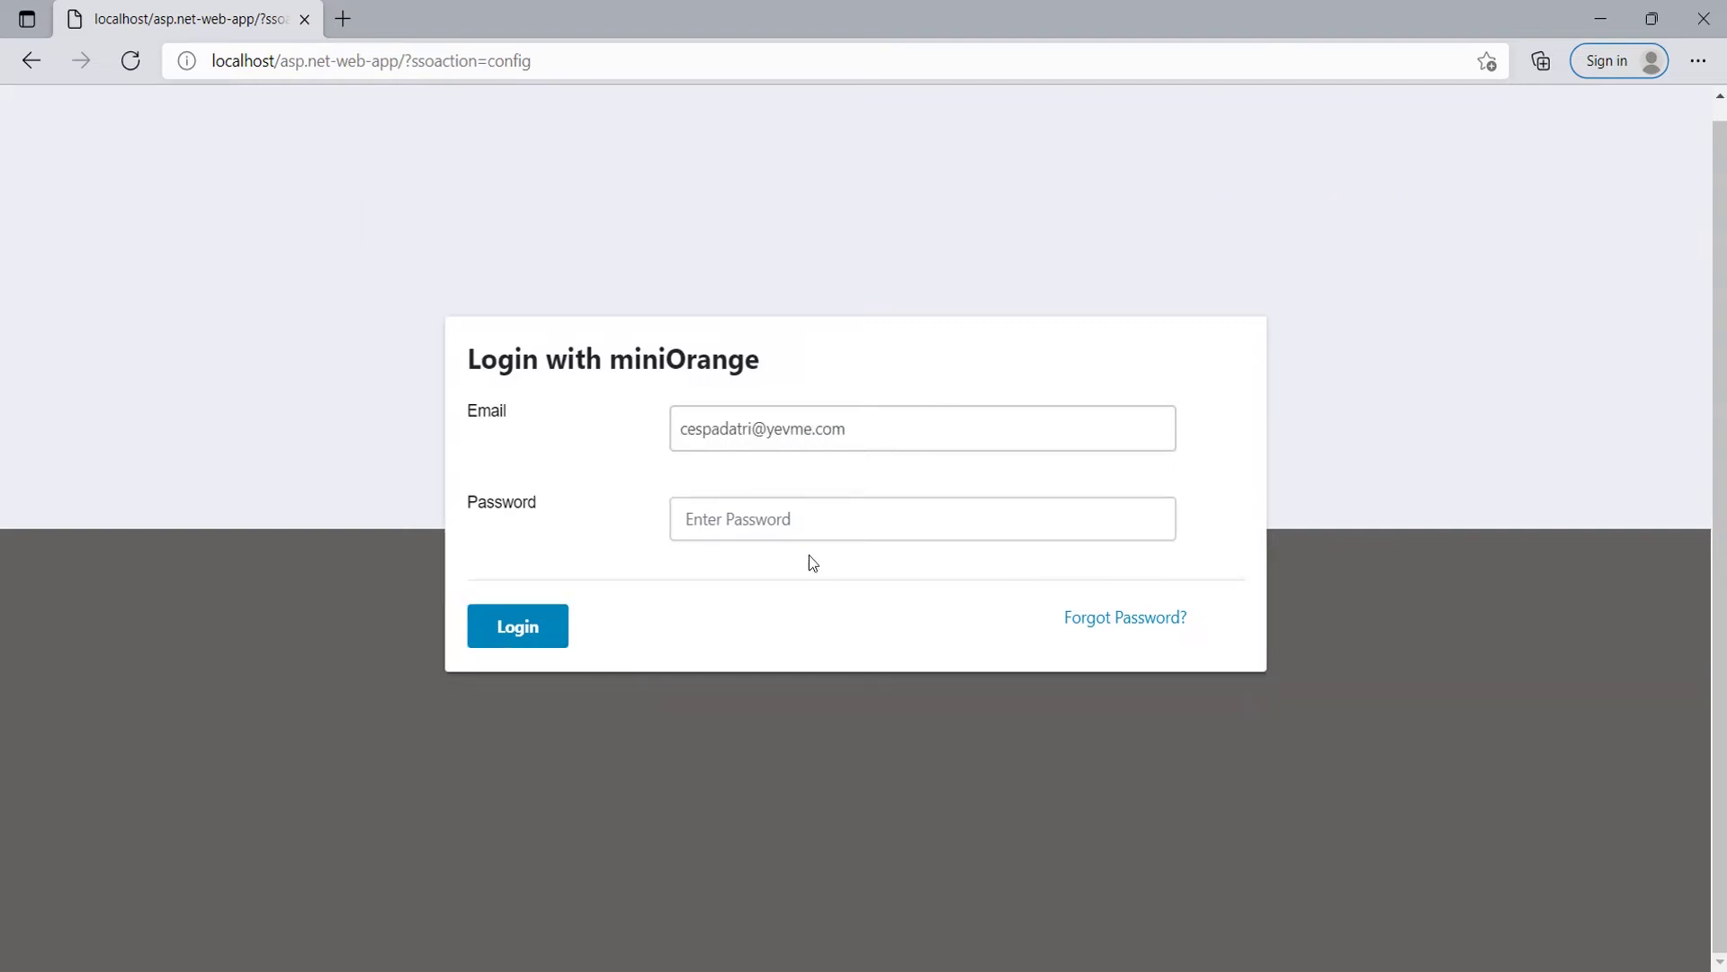
# - Log in to the connector with the admin password to reach the Identity Provider settings page
pyautogui.click(810, 522)
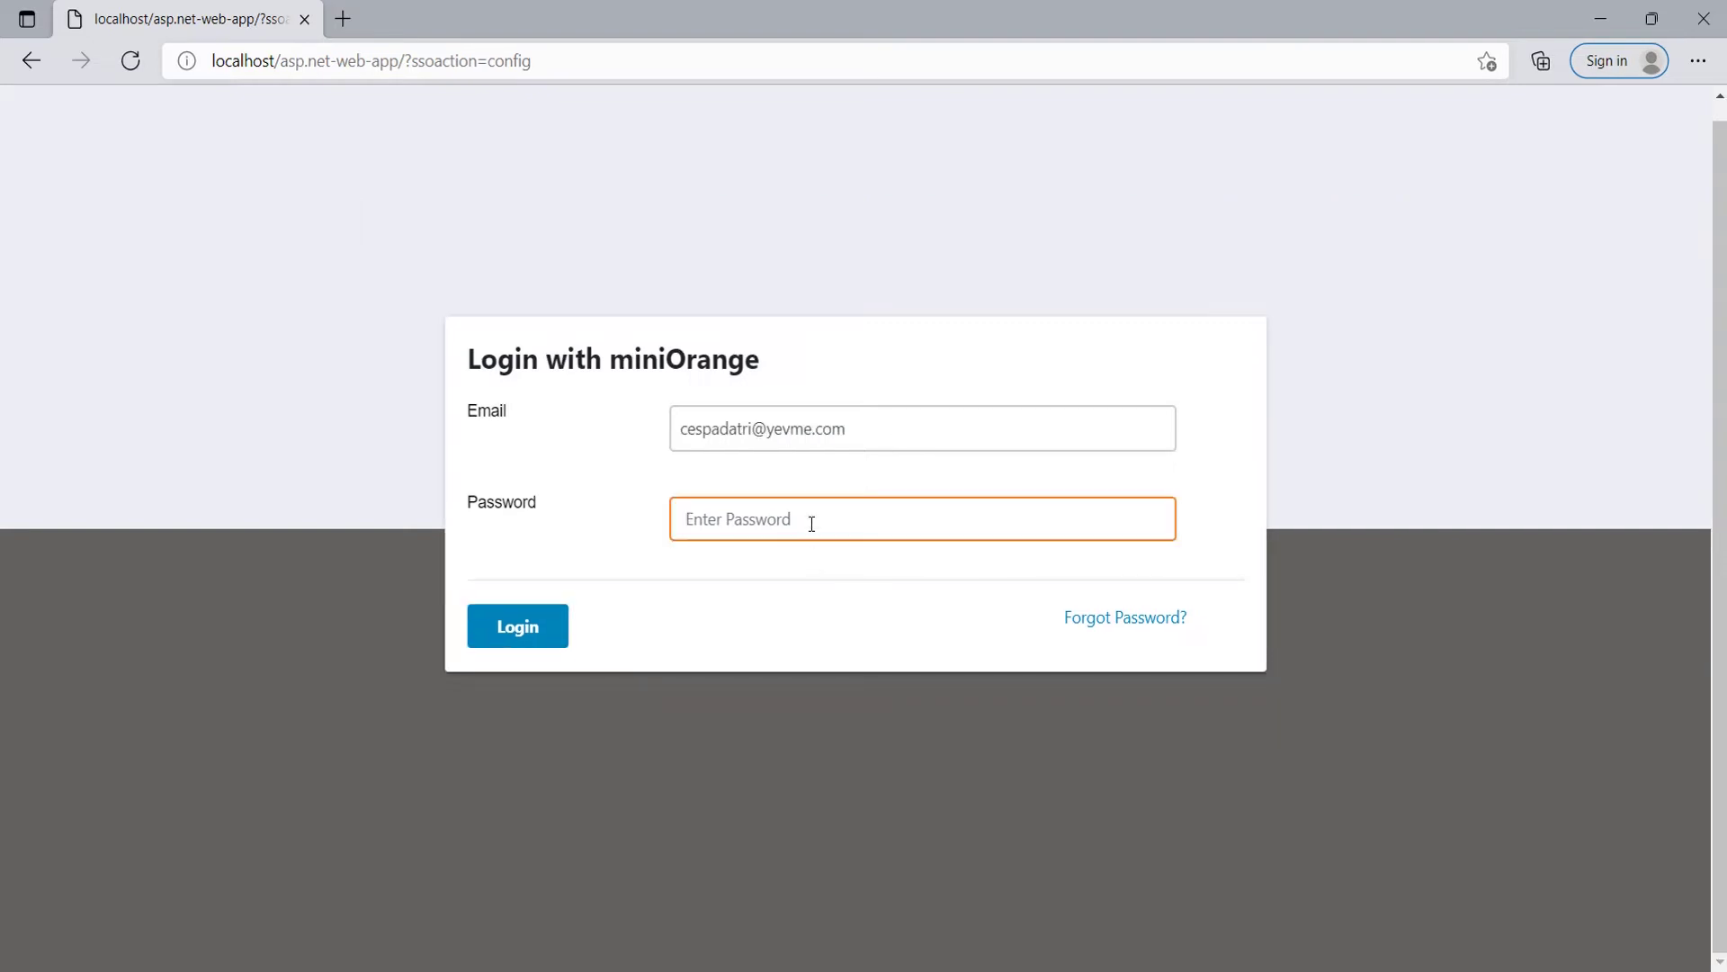
pyautogui.write('•••••••••••')
pyautogui.click(515, 630)
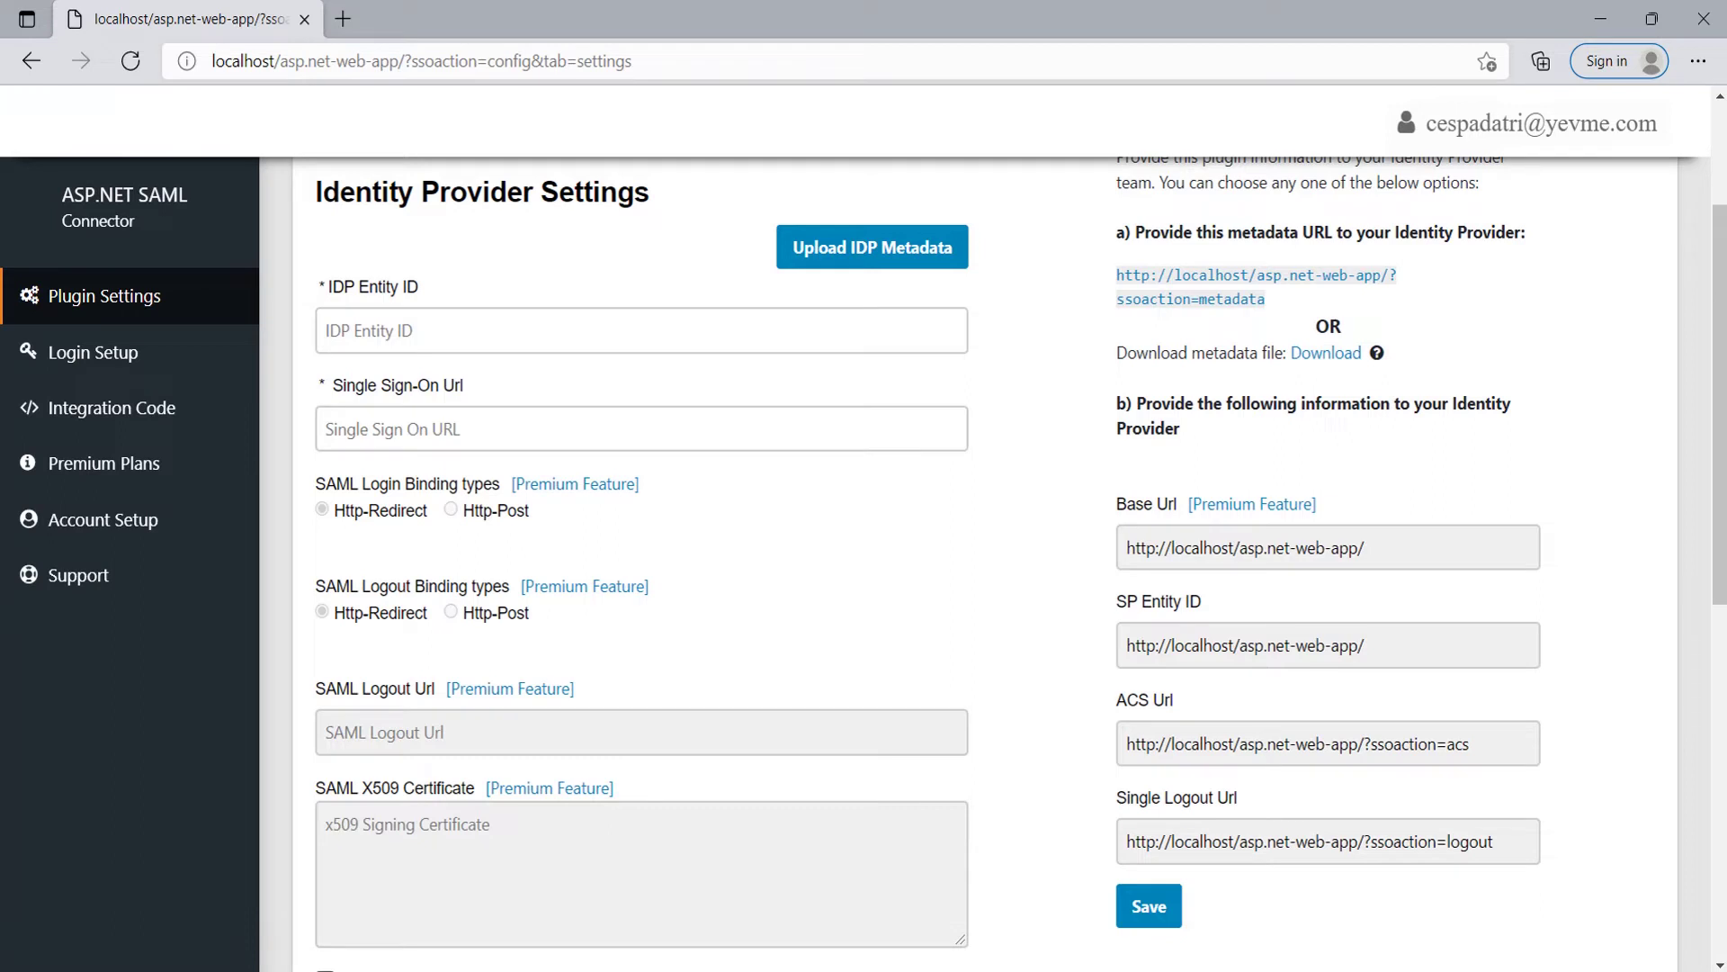
pyautogui.scroll(-1, 990, 558)
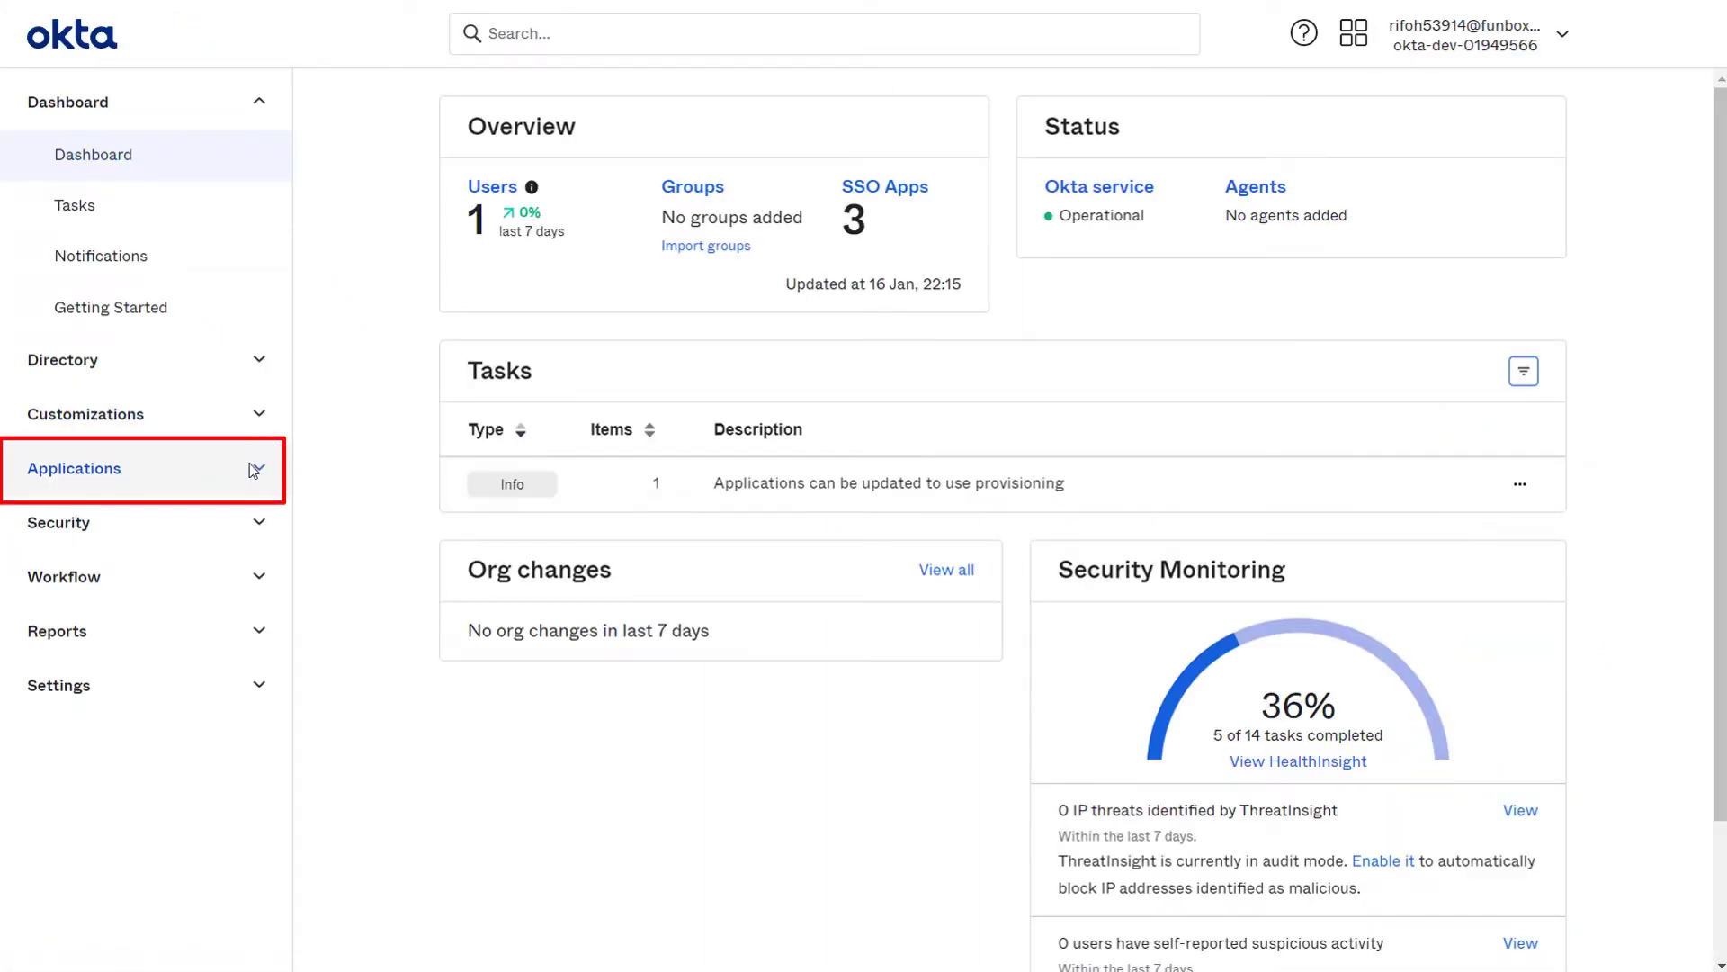
# - Start a new Okta app integration from Applications, choosing SAML 2.0 as the sign-in method
pyautogui.click(252, 469)
pyautogui.click(184, 517)
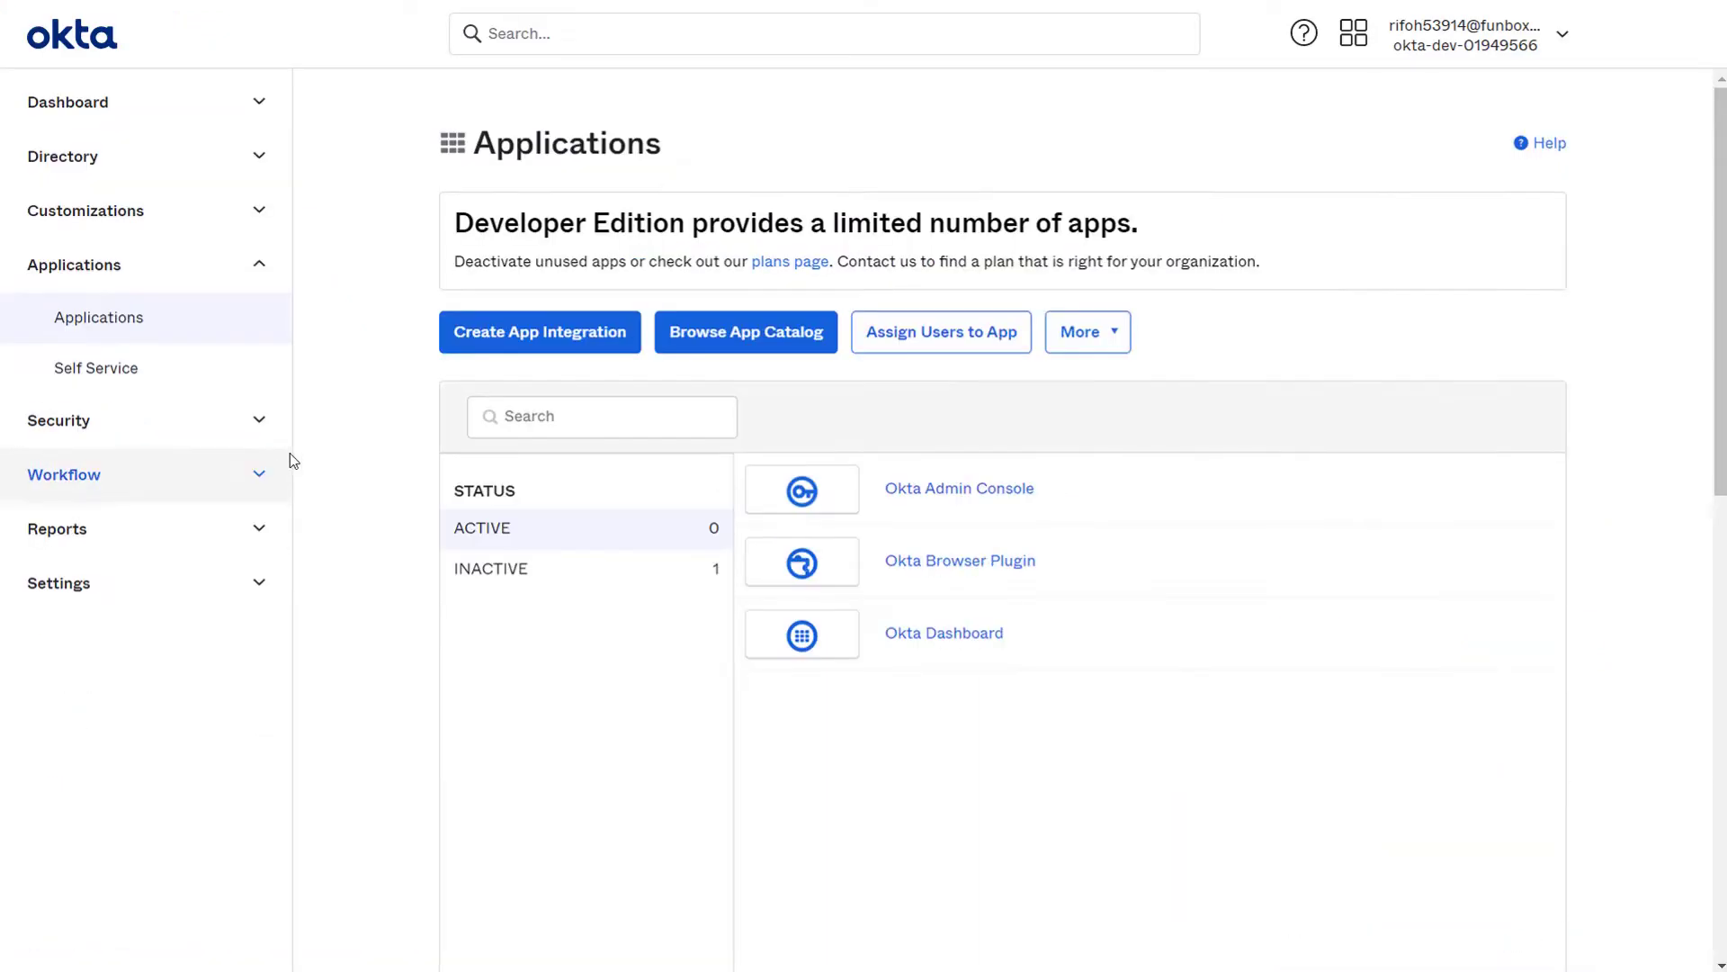
pyautogui.click(491, 346)
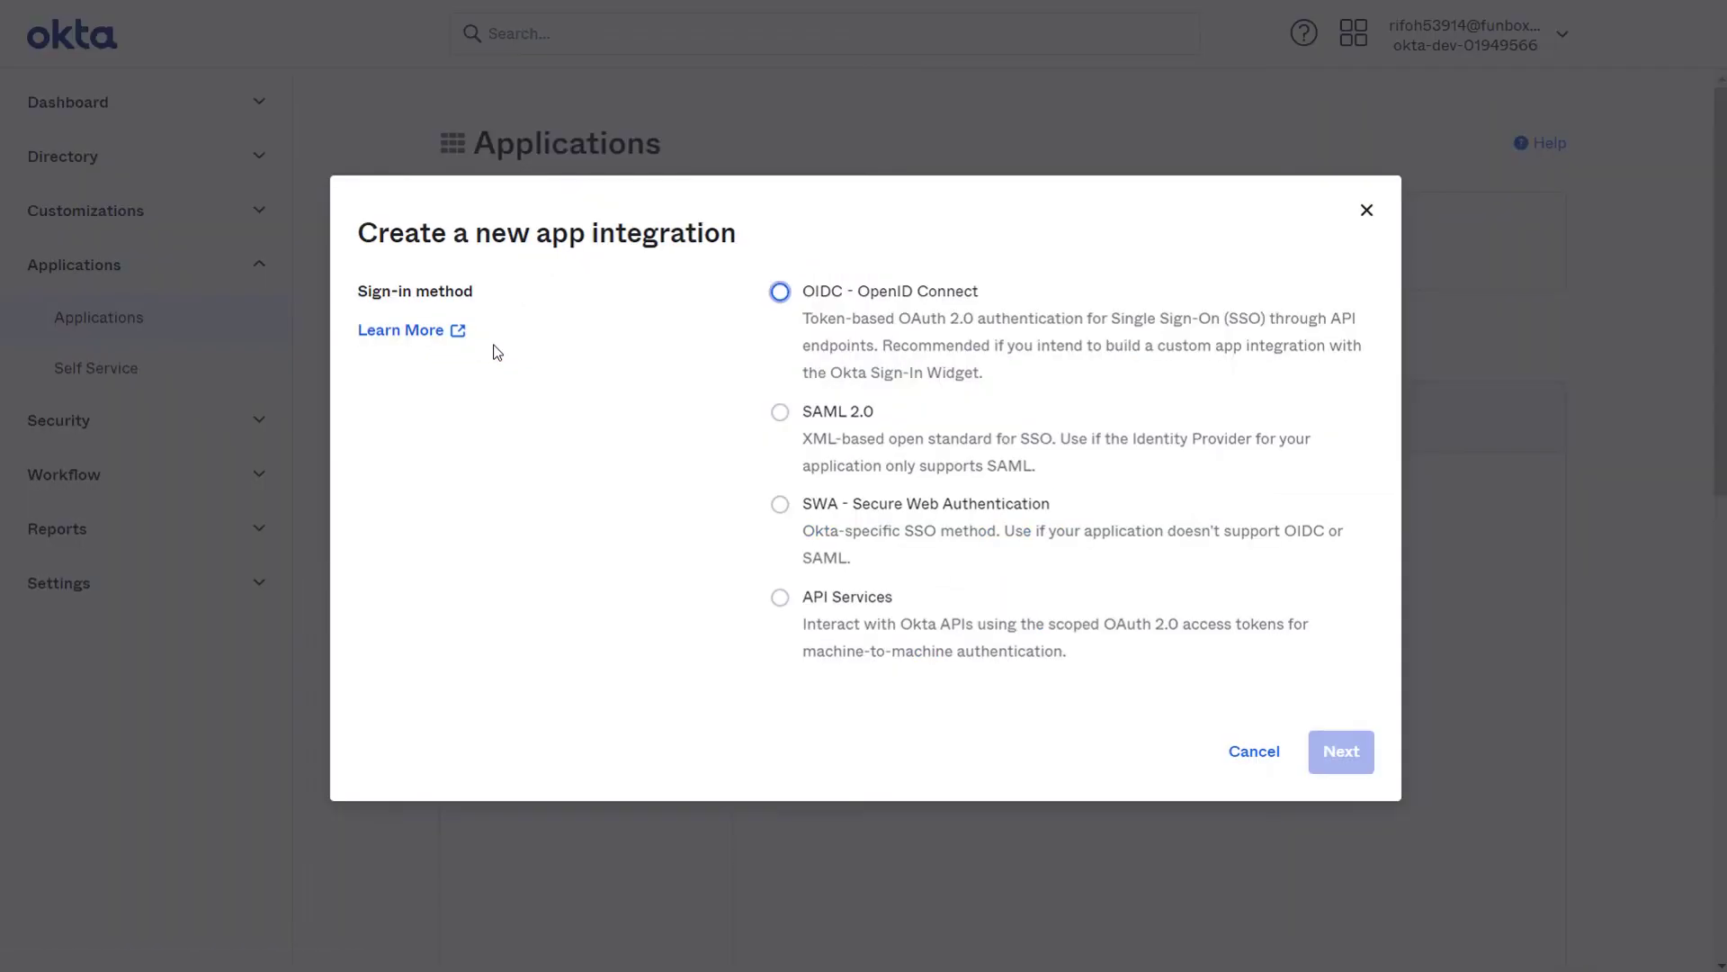
pyautogui.click(786, 417)
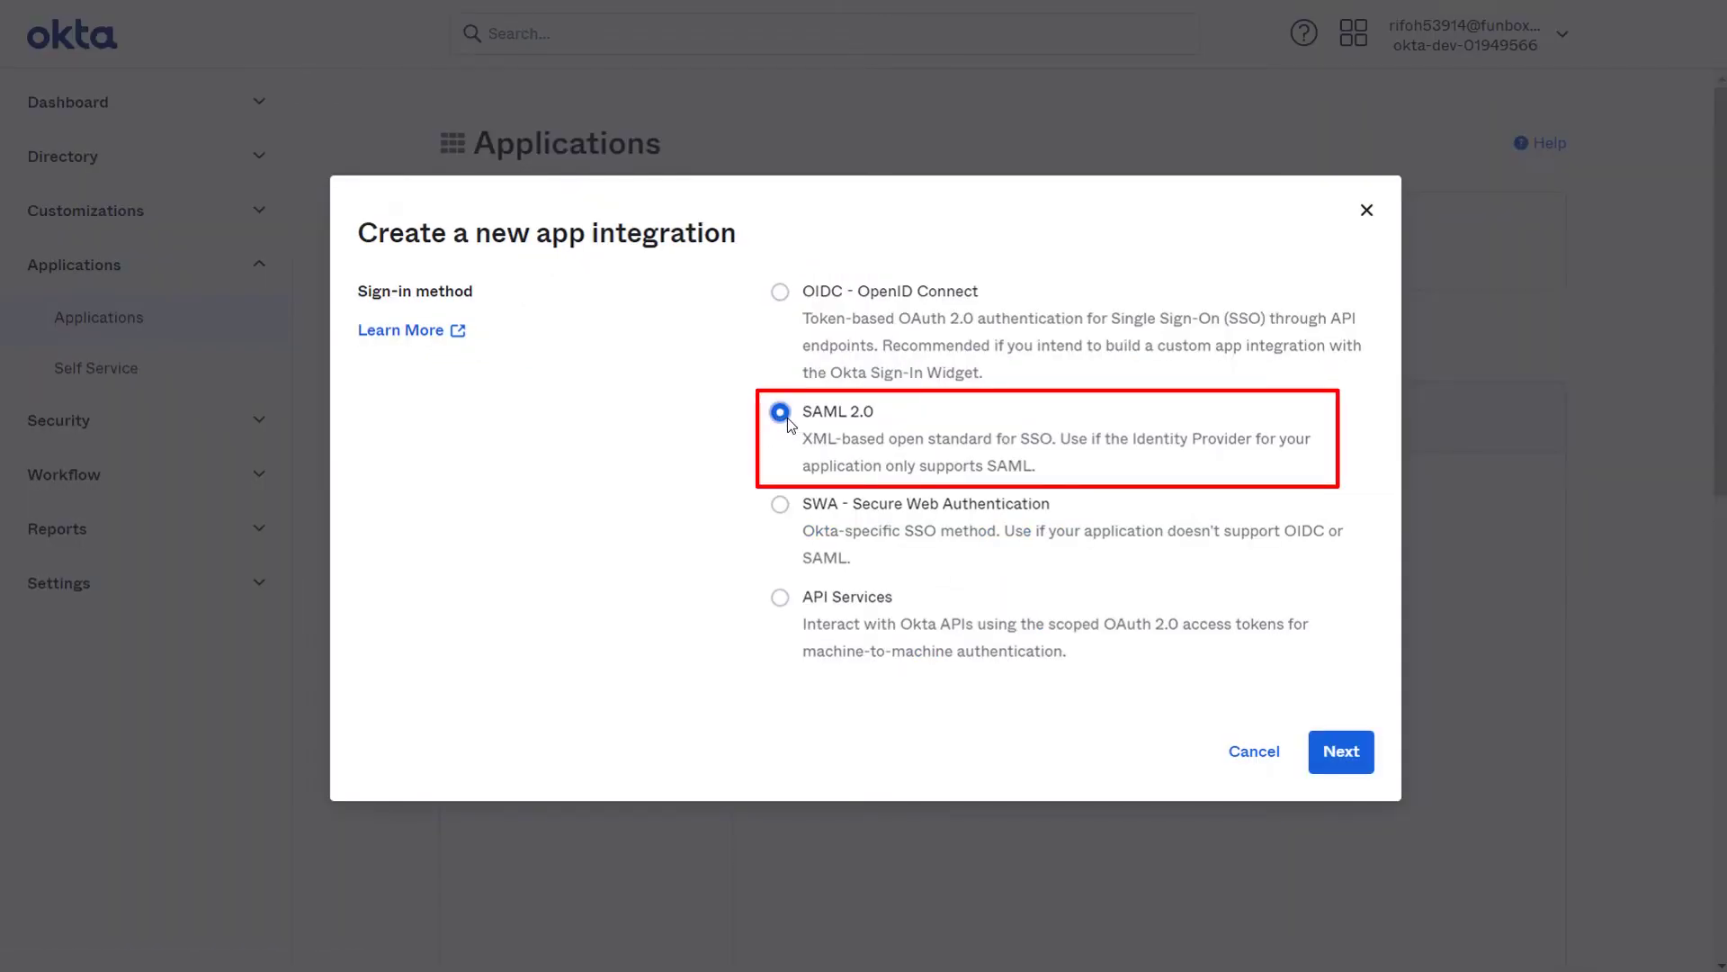
# - Name the Okta app 'asp.net saml okta app' and allow it to request other SSO URLs
pyautogui.click(1327, 752)
pyautogui.click(1010, 396)
pyautogui.write('asp.net')
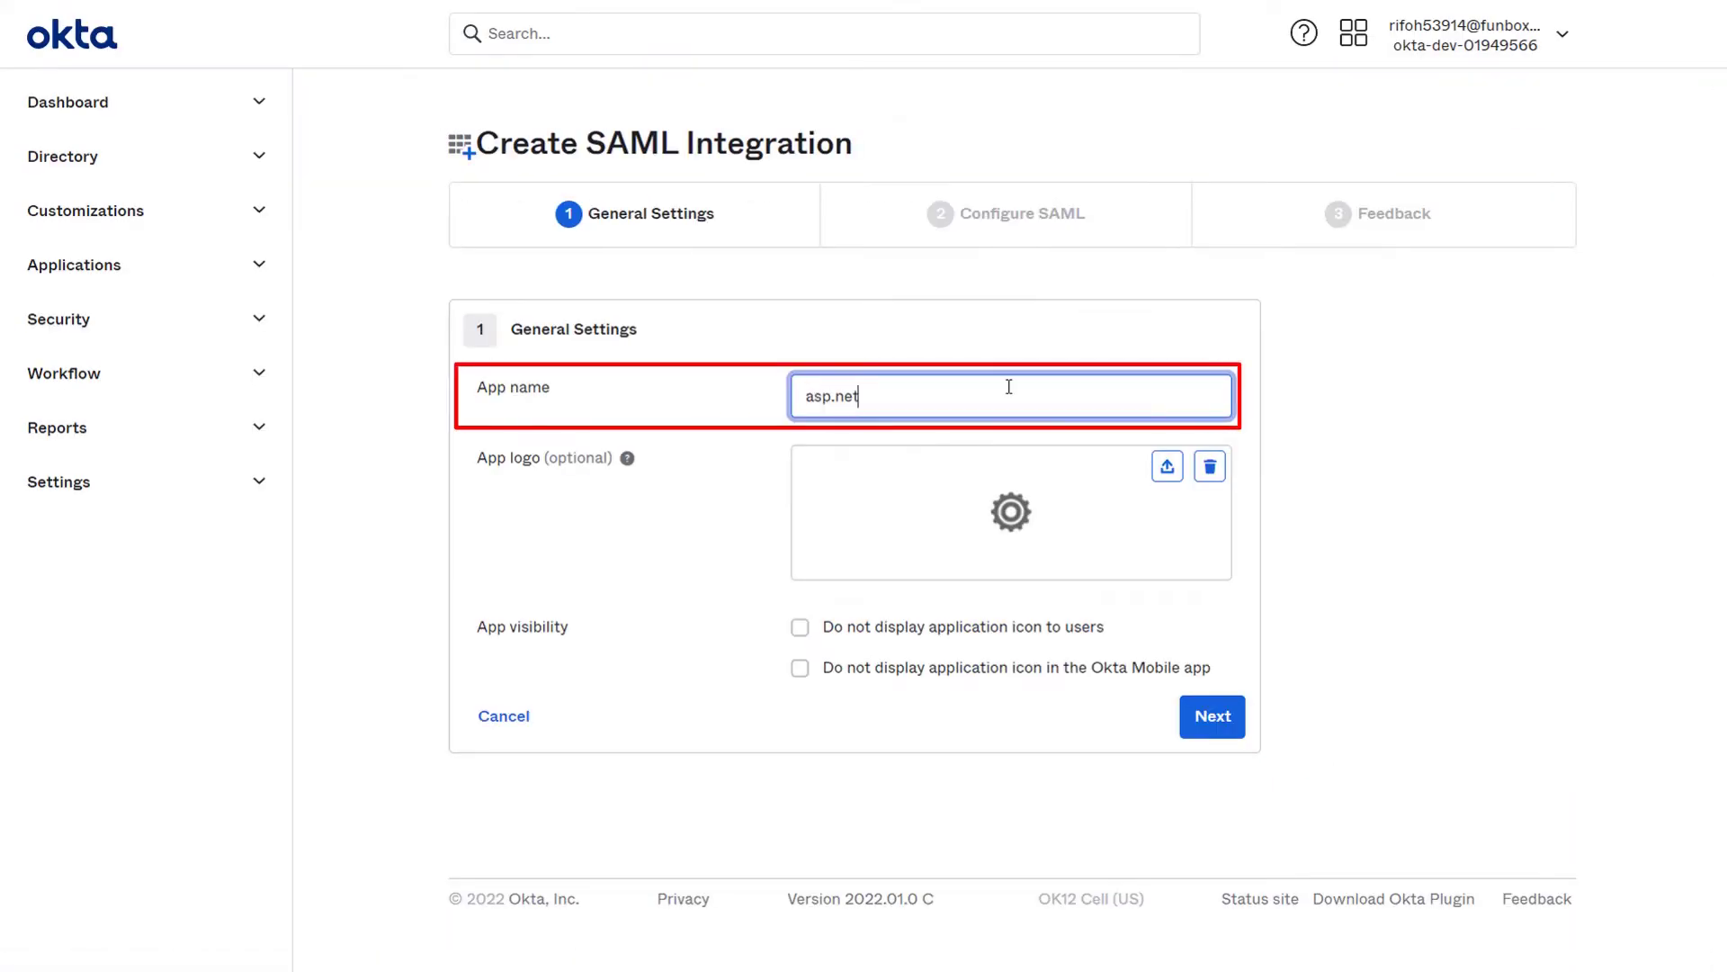
pyautogui.write(' saml okta app')
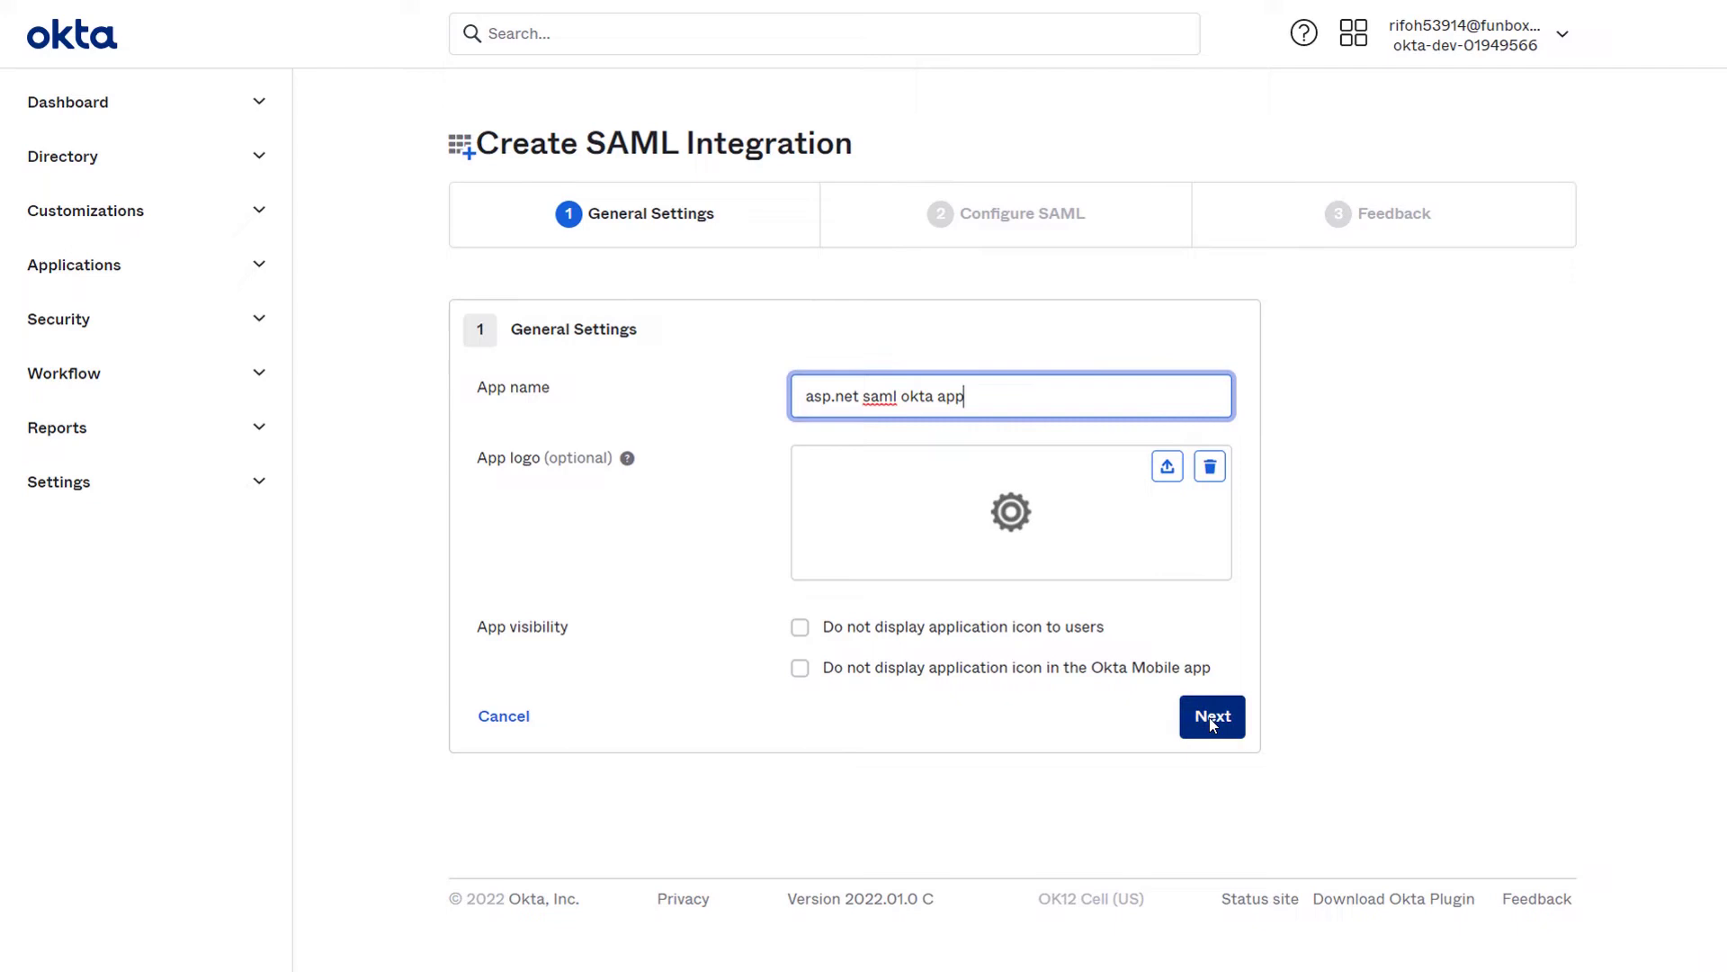
pyautogui.click(1211, 718)
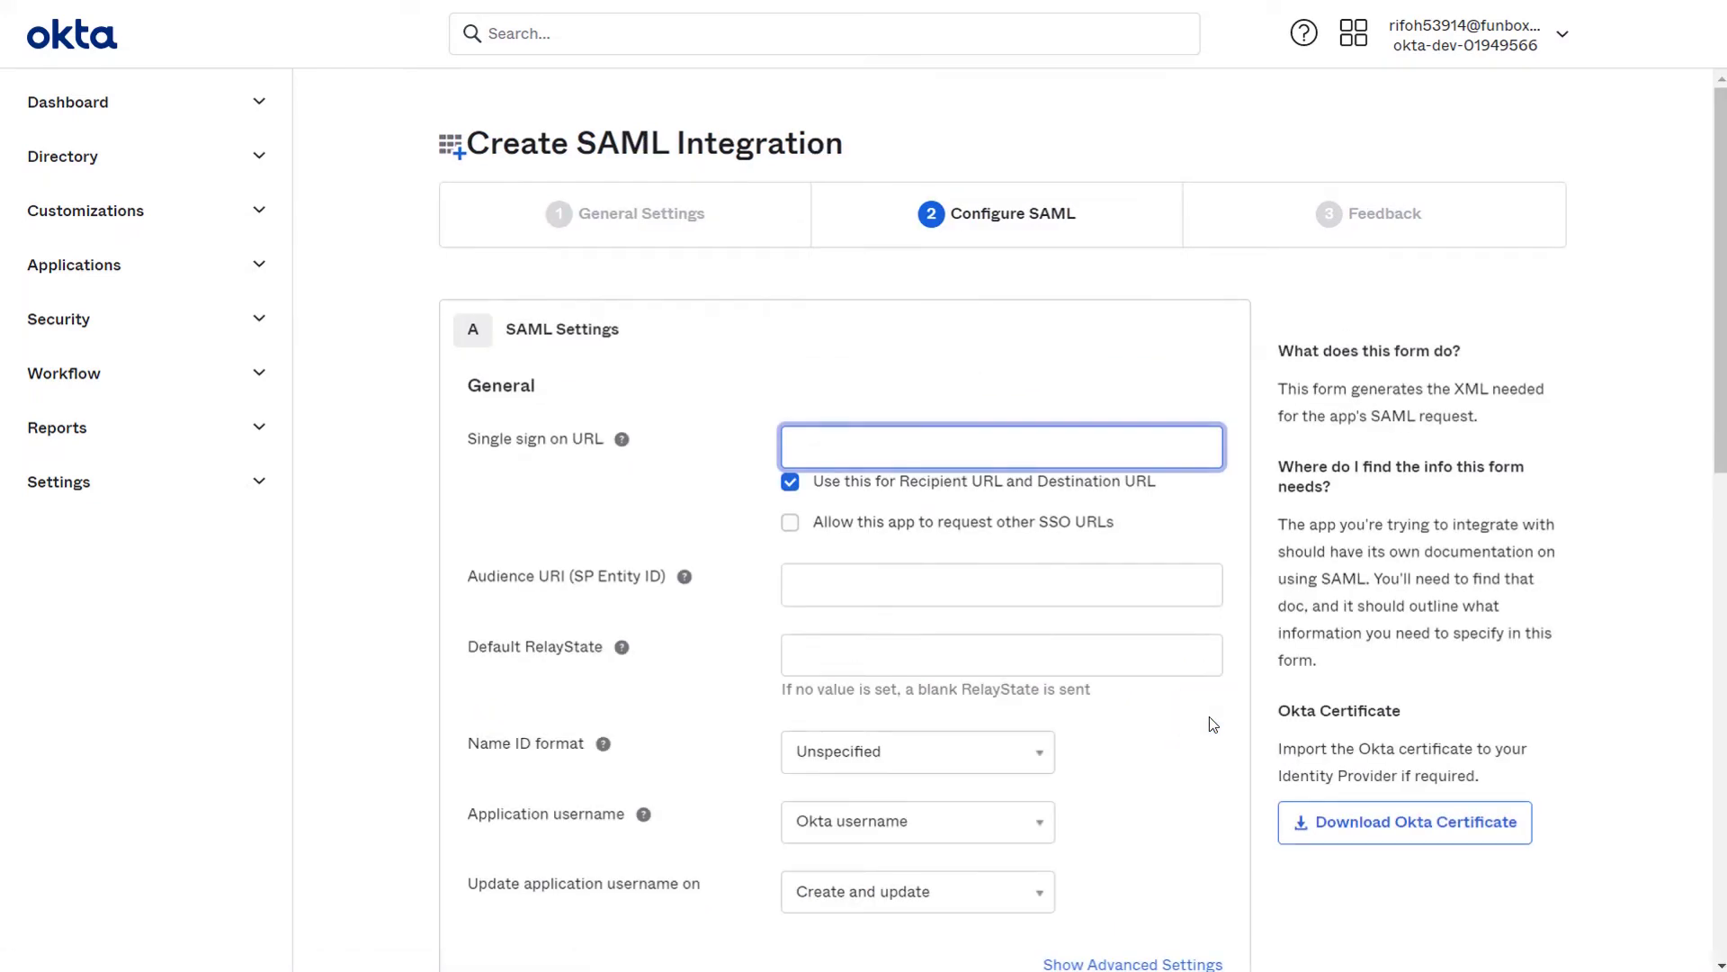
pyautogui.press('Tab')
pyautogui.press('Tab')
pyautogui.press('space')
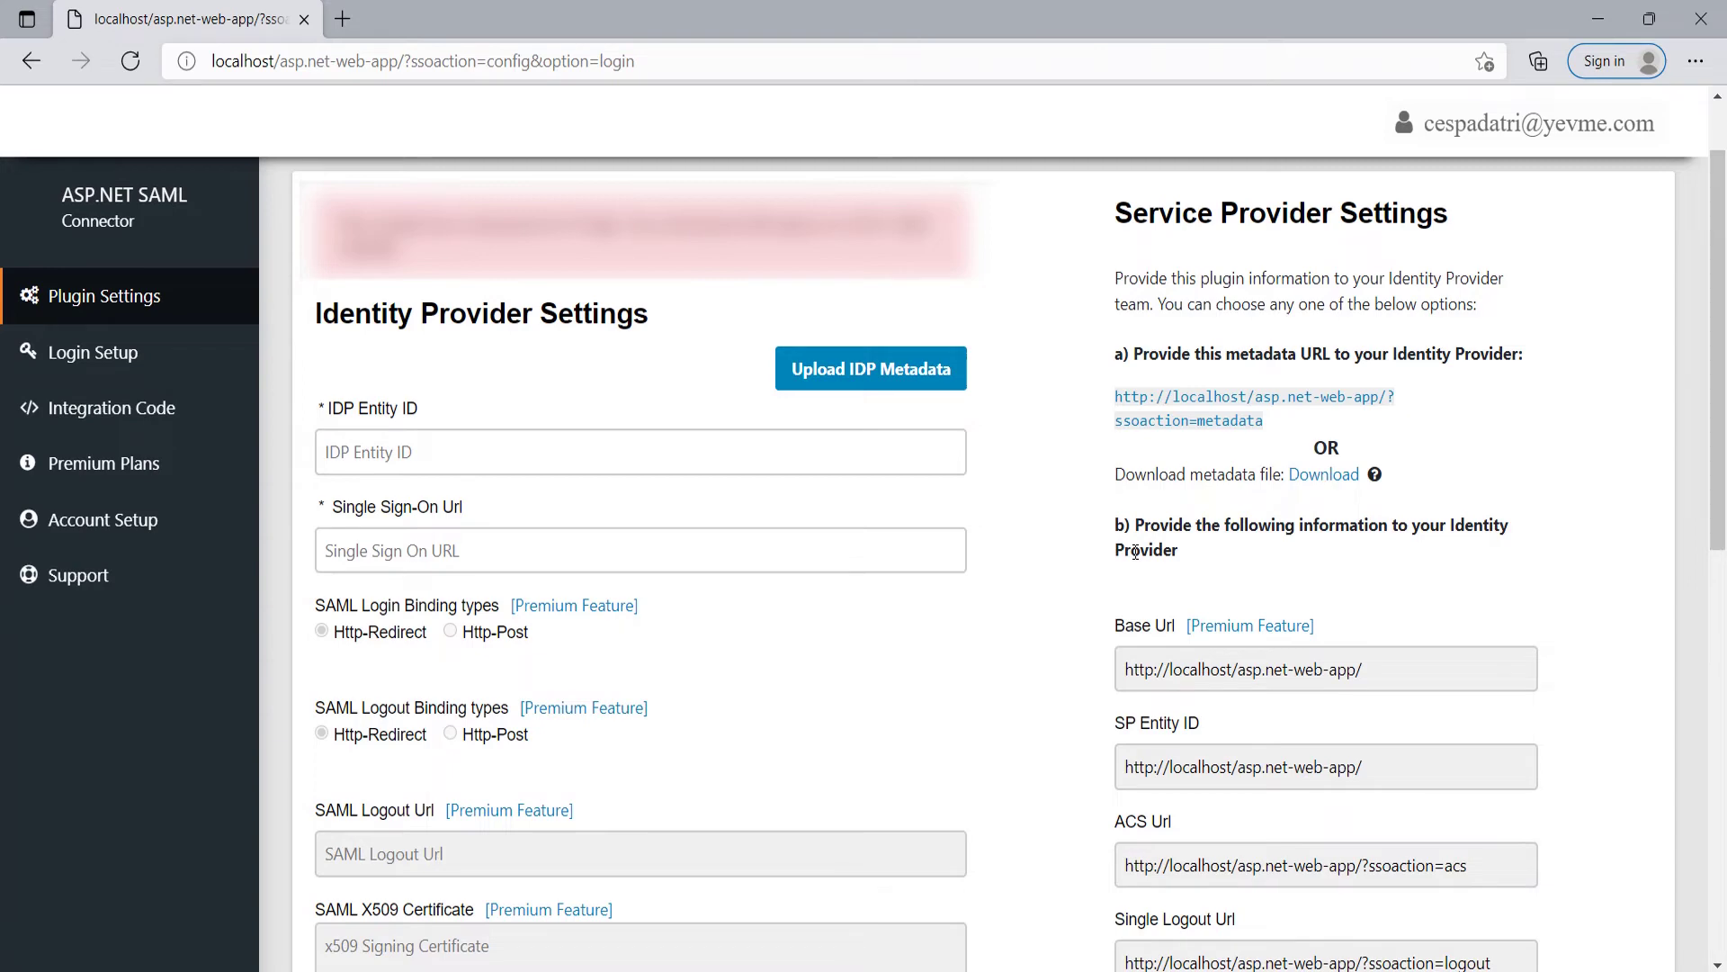
pyautogui.scroll(-3, 1136, 552)
pyautogui.scroll(3, 1136, 552)
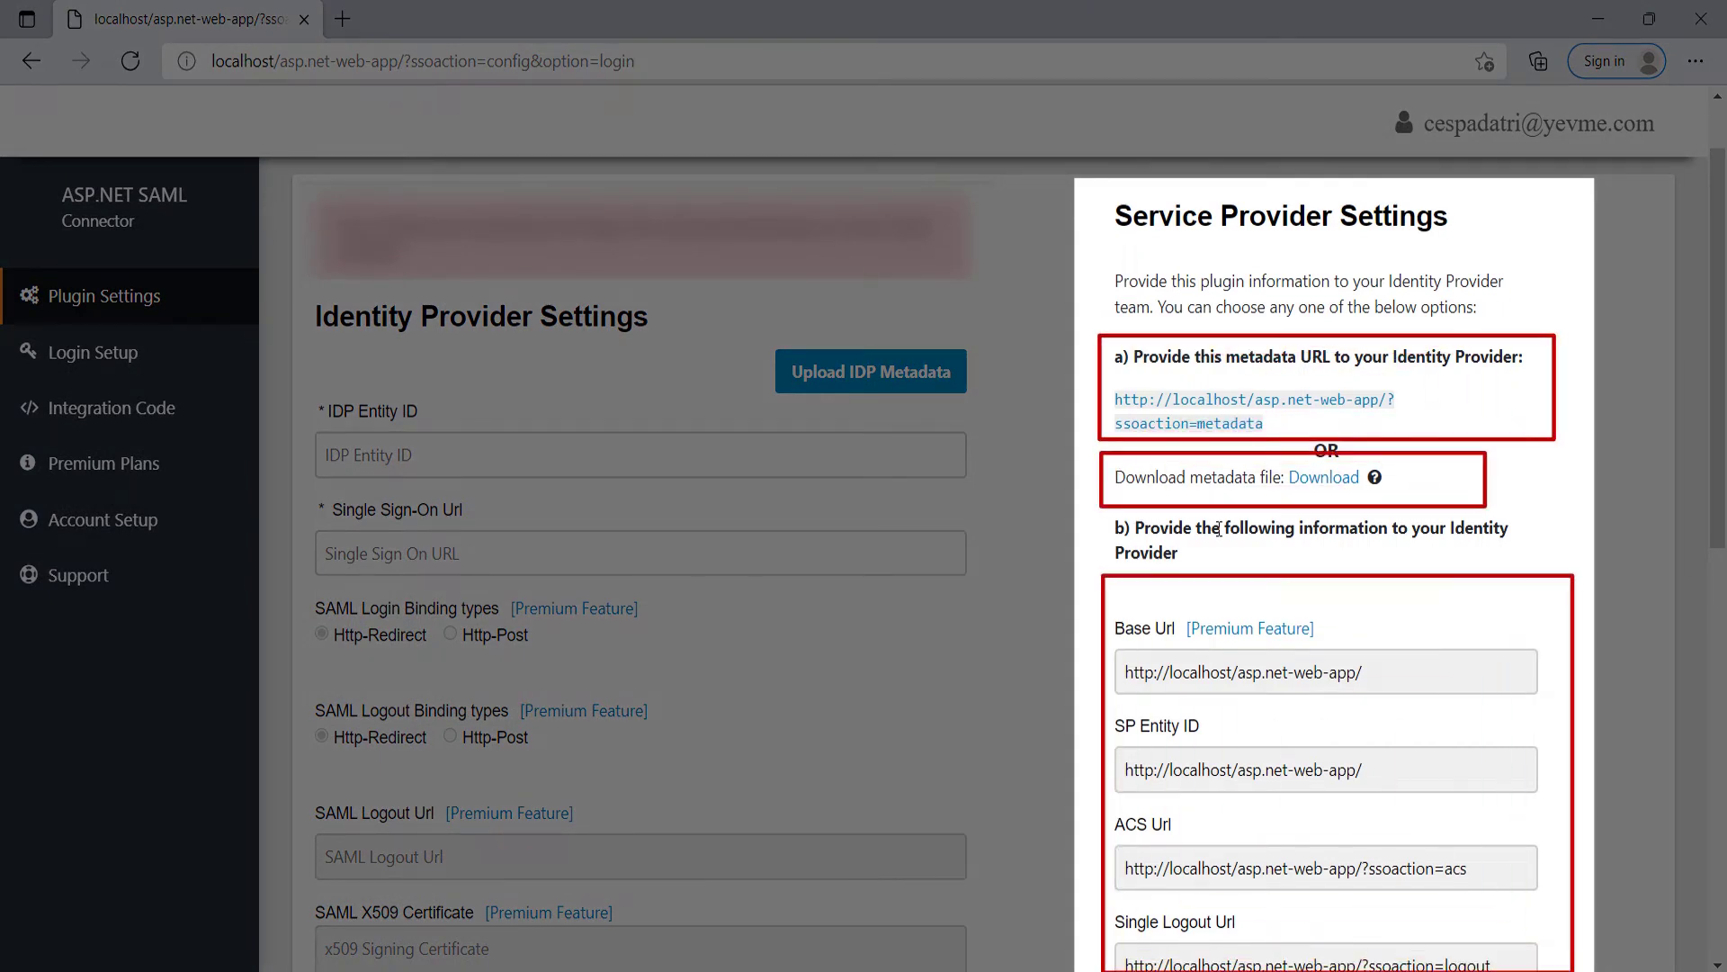
pyautogui.scroll(-1, 1219, 529)
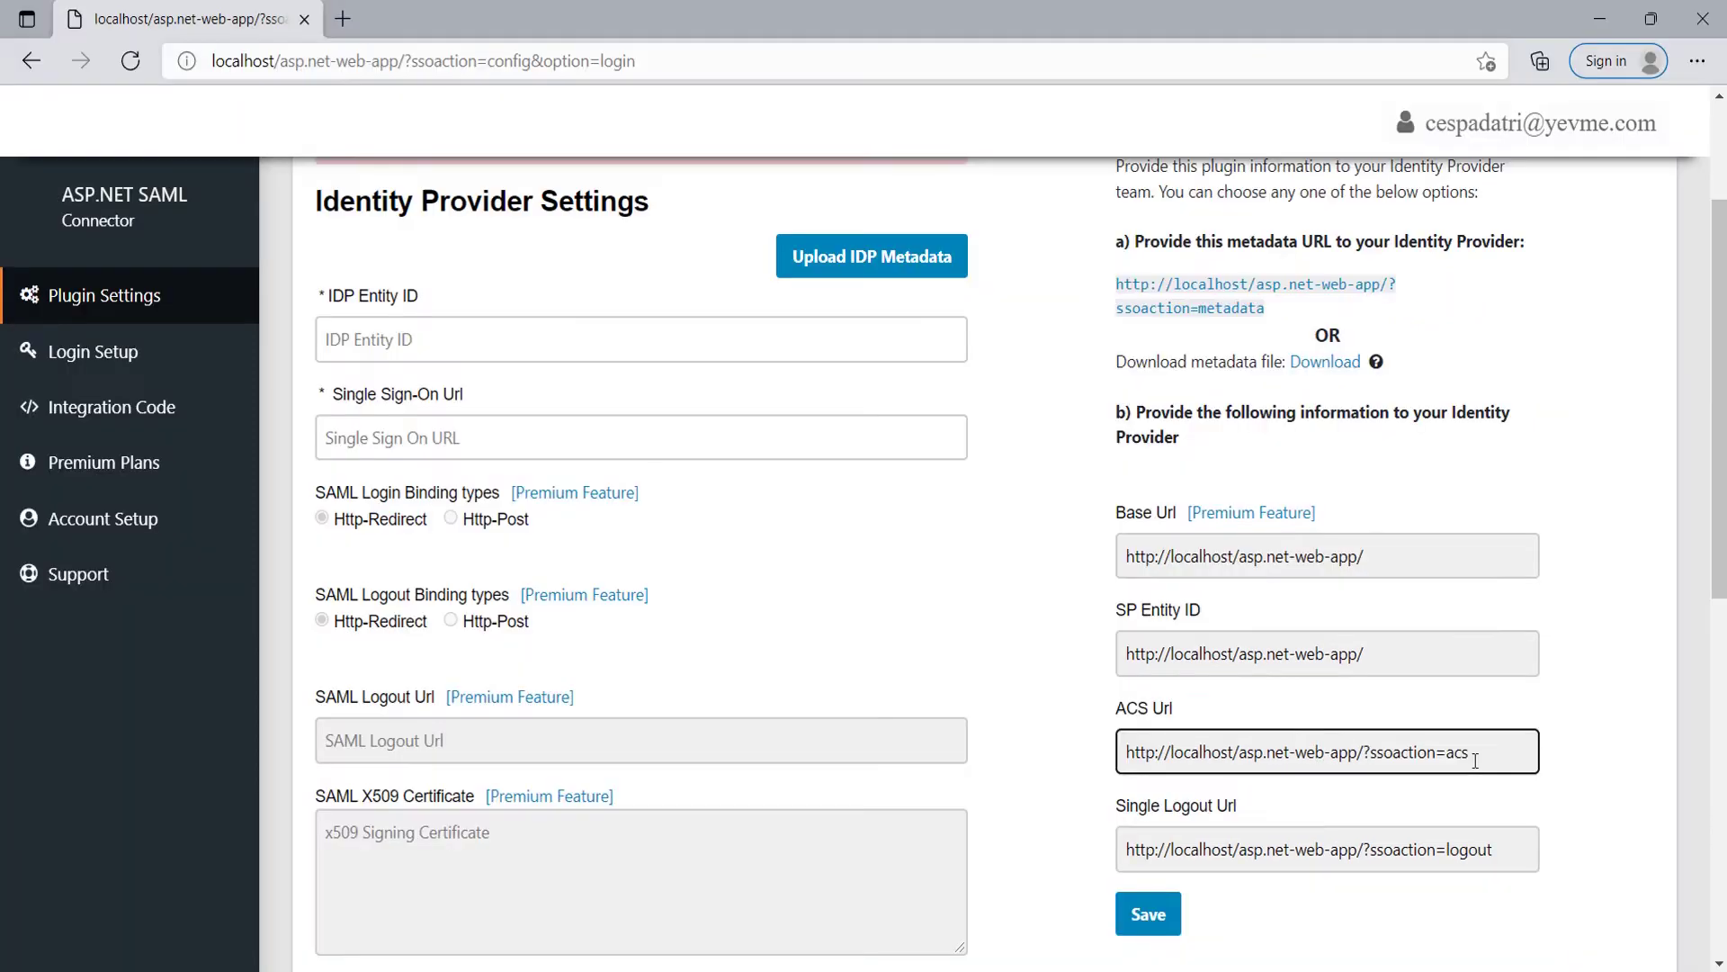
pyautogui.moveTo(1468, 752); pyautogui.dragTo(1122, 789)
pyautogui.hotkey('ctrl', 'c')
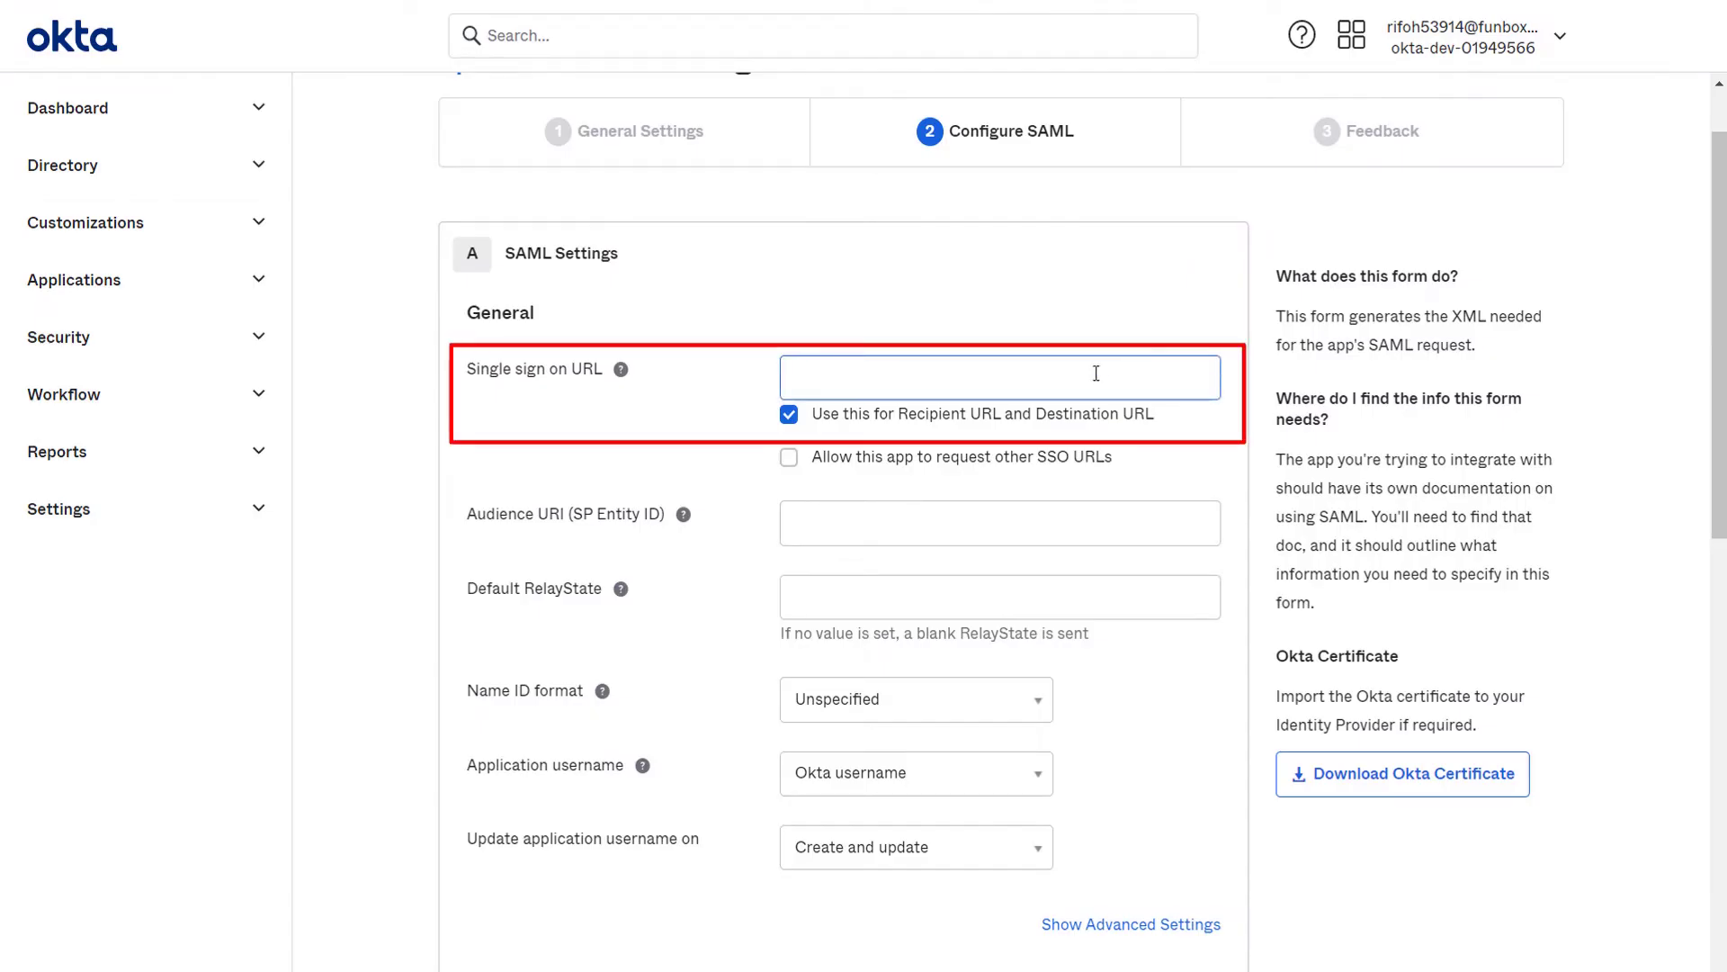
# - Paste the ACS Url into Single sign on URL and the SP Entity ID into Audience URI
pyautogui.click(1061, 377)
pyautogui.hotkey('ctrl', 'v')
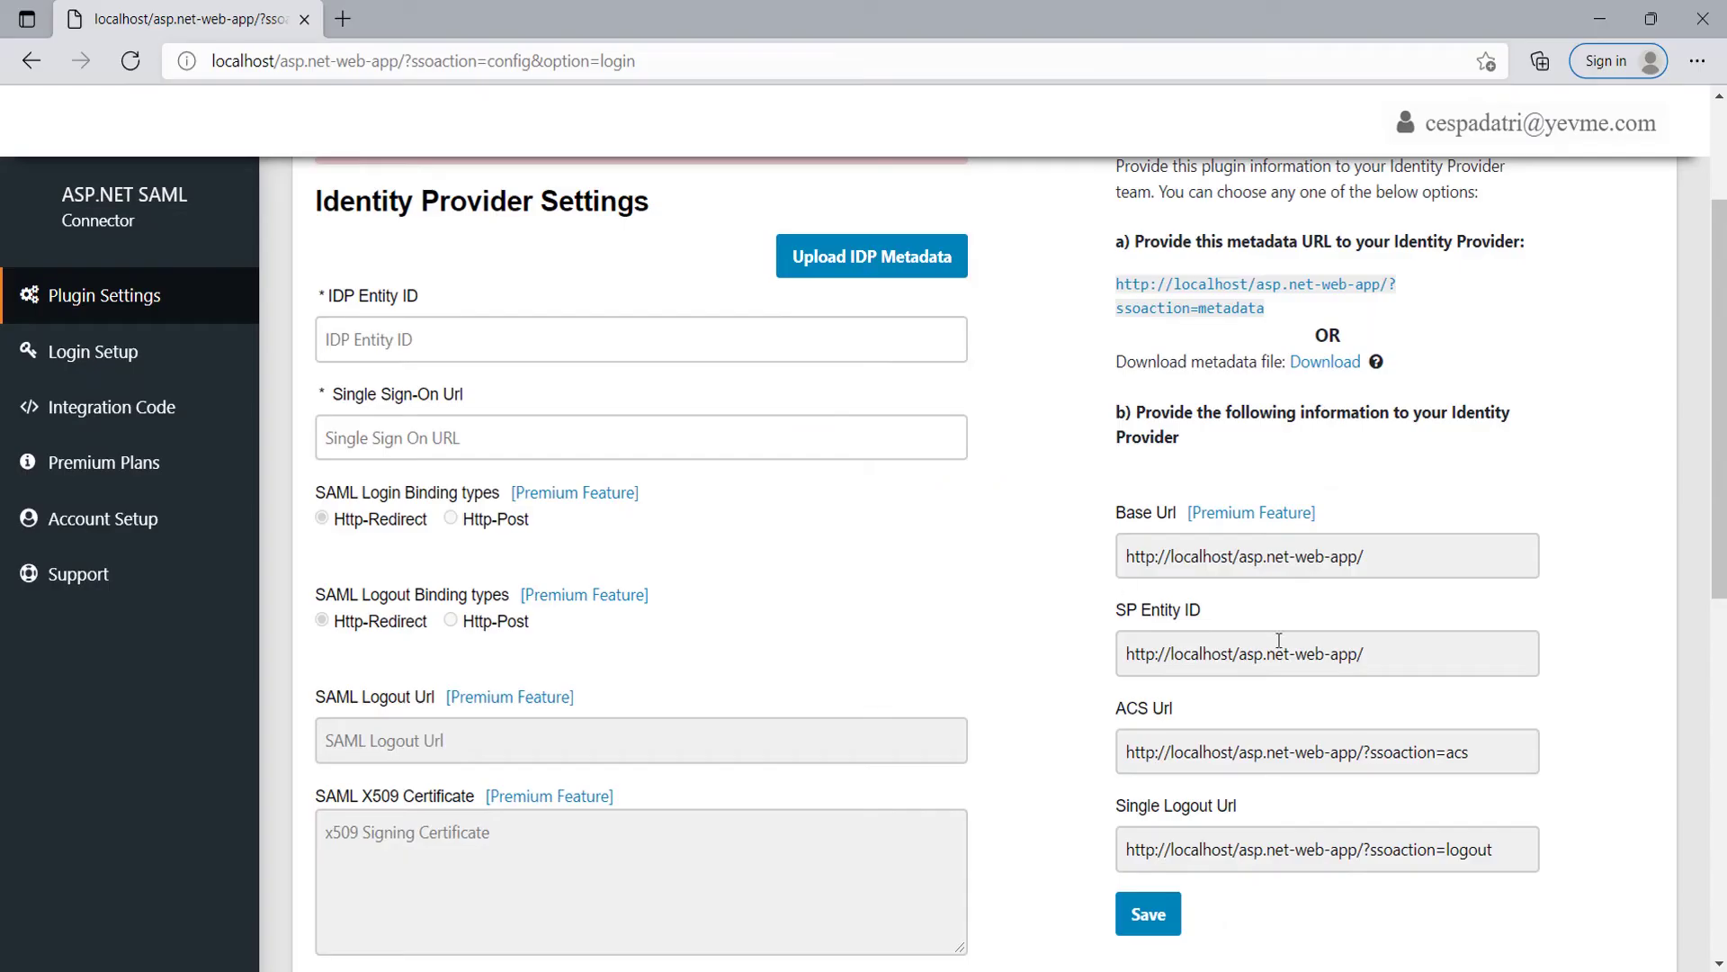
pyautogui.moveTo(1393, 647); pyautogui.dragTo(1124, 640)
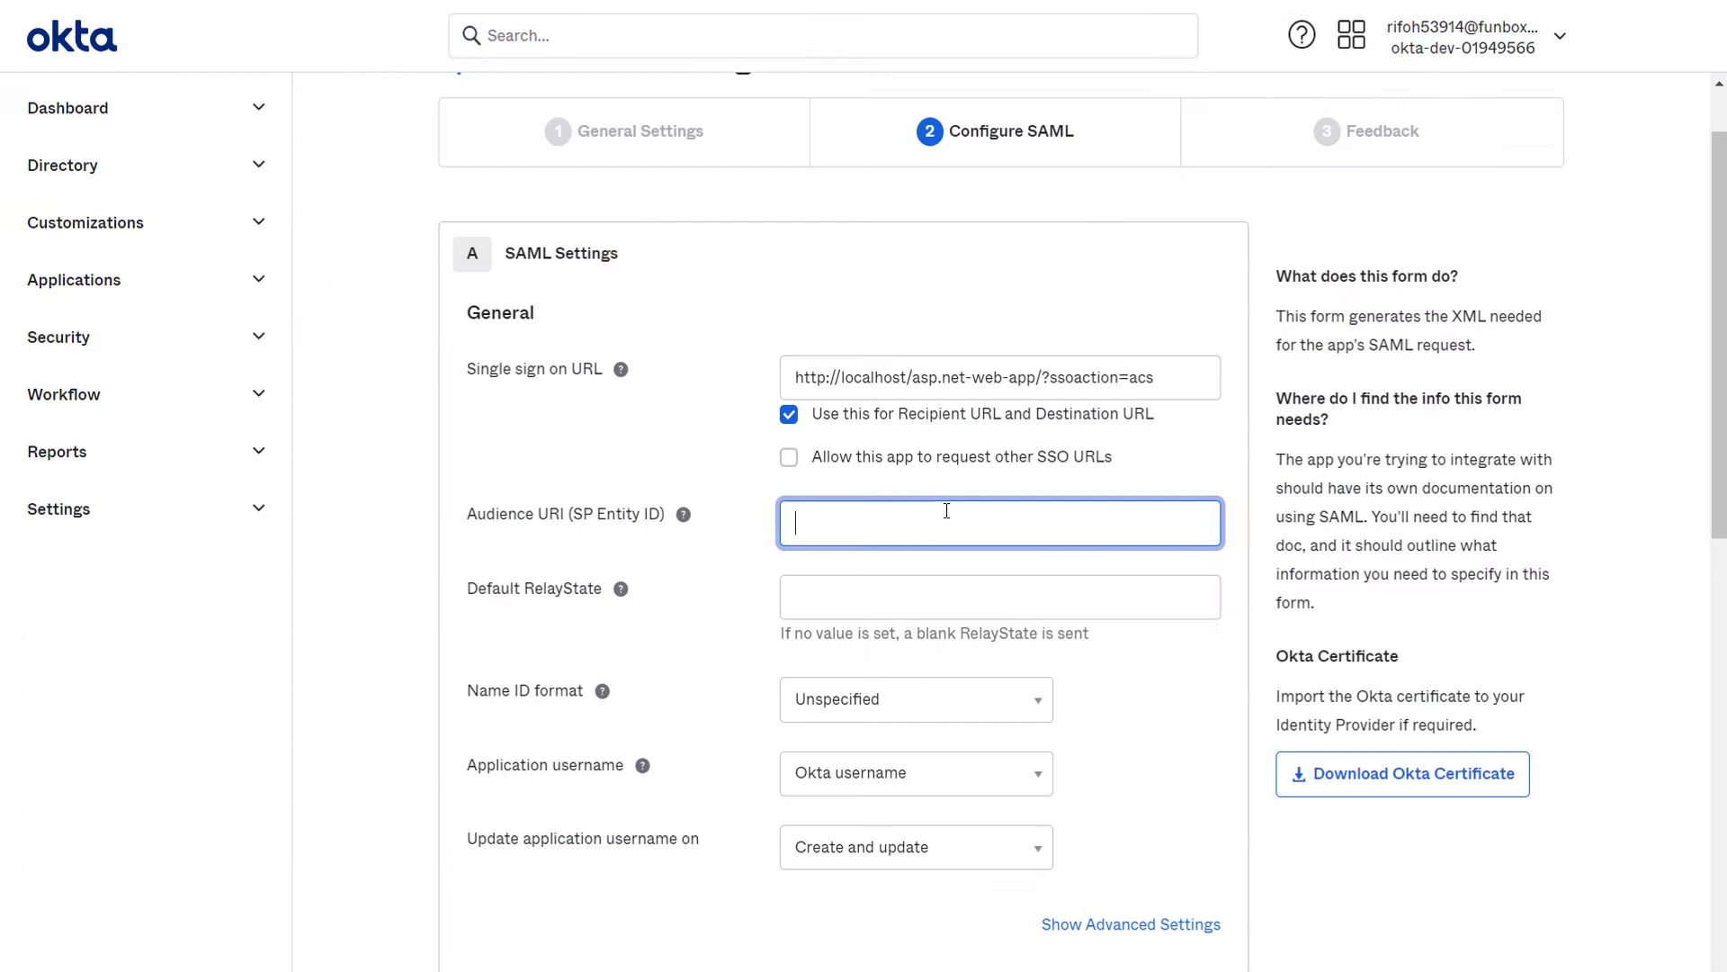
pyautogui.hotkey('ctrl', 'v')
pyautogui.scroll(-1, 989, 595)
pyautogui.scroll(-2, 989, 595)
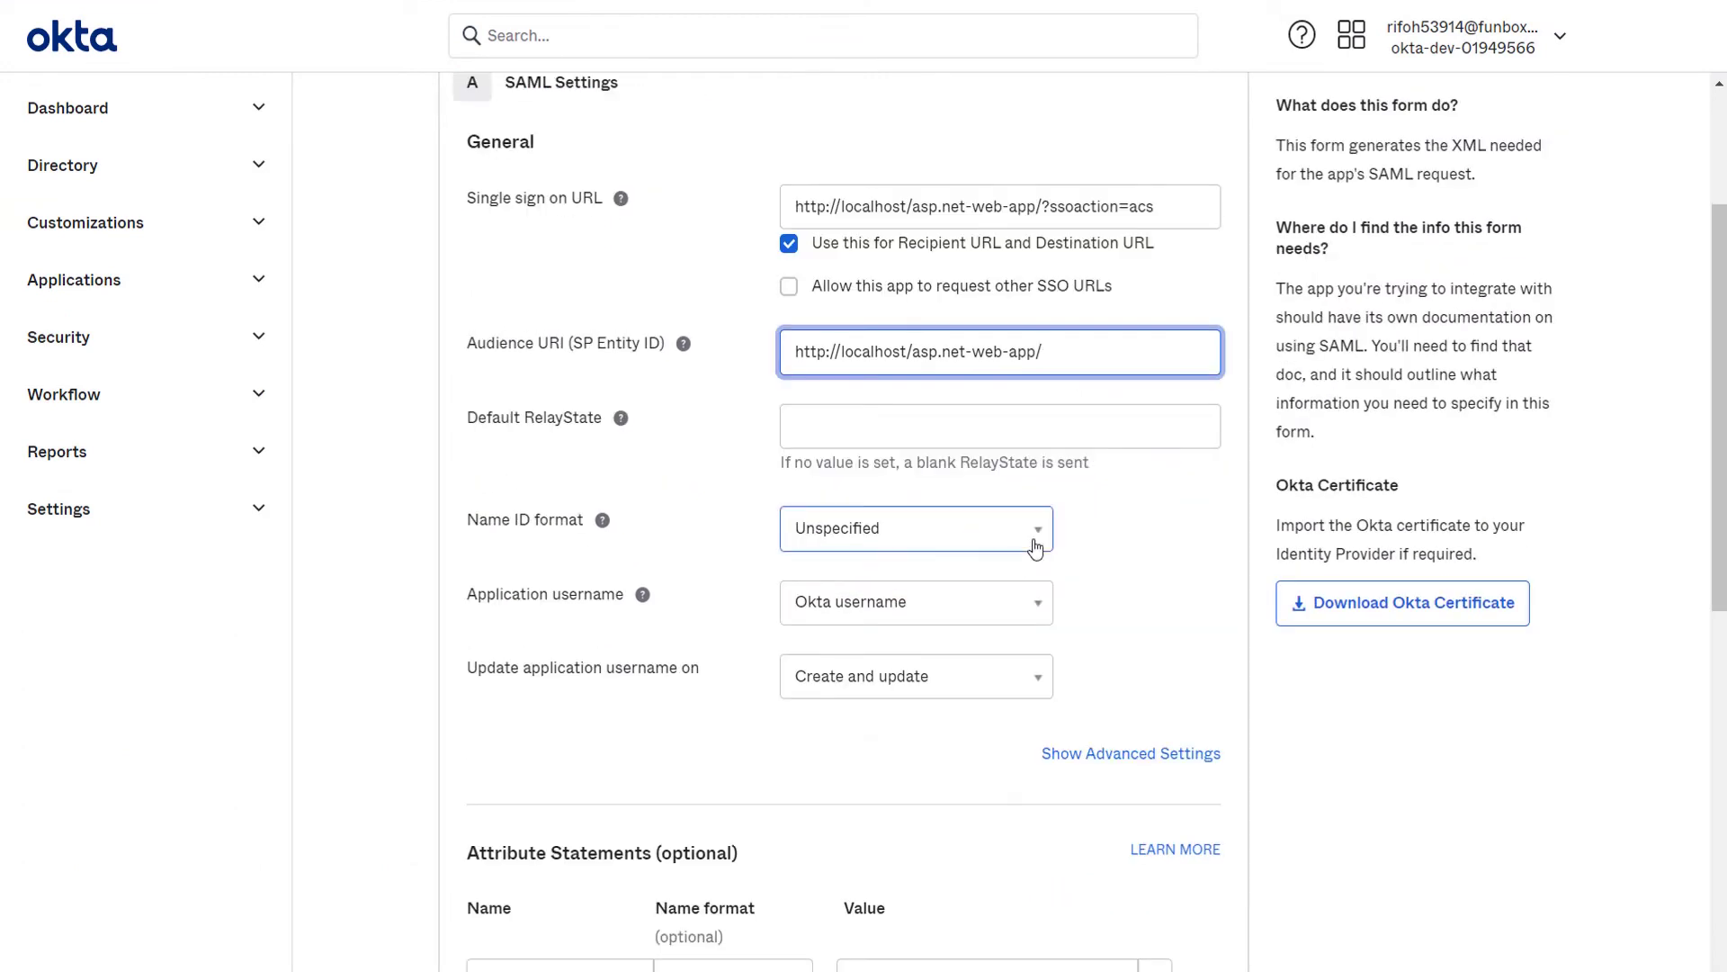
# - Set Name ID format to EmailAddress and application username to Email
pyautogui.click(1034, 535)
pyautogui.click(904, 630)
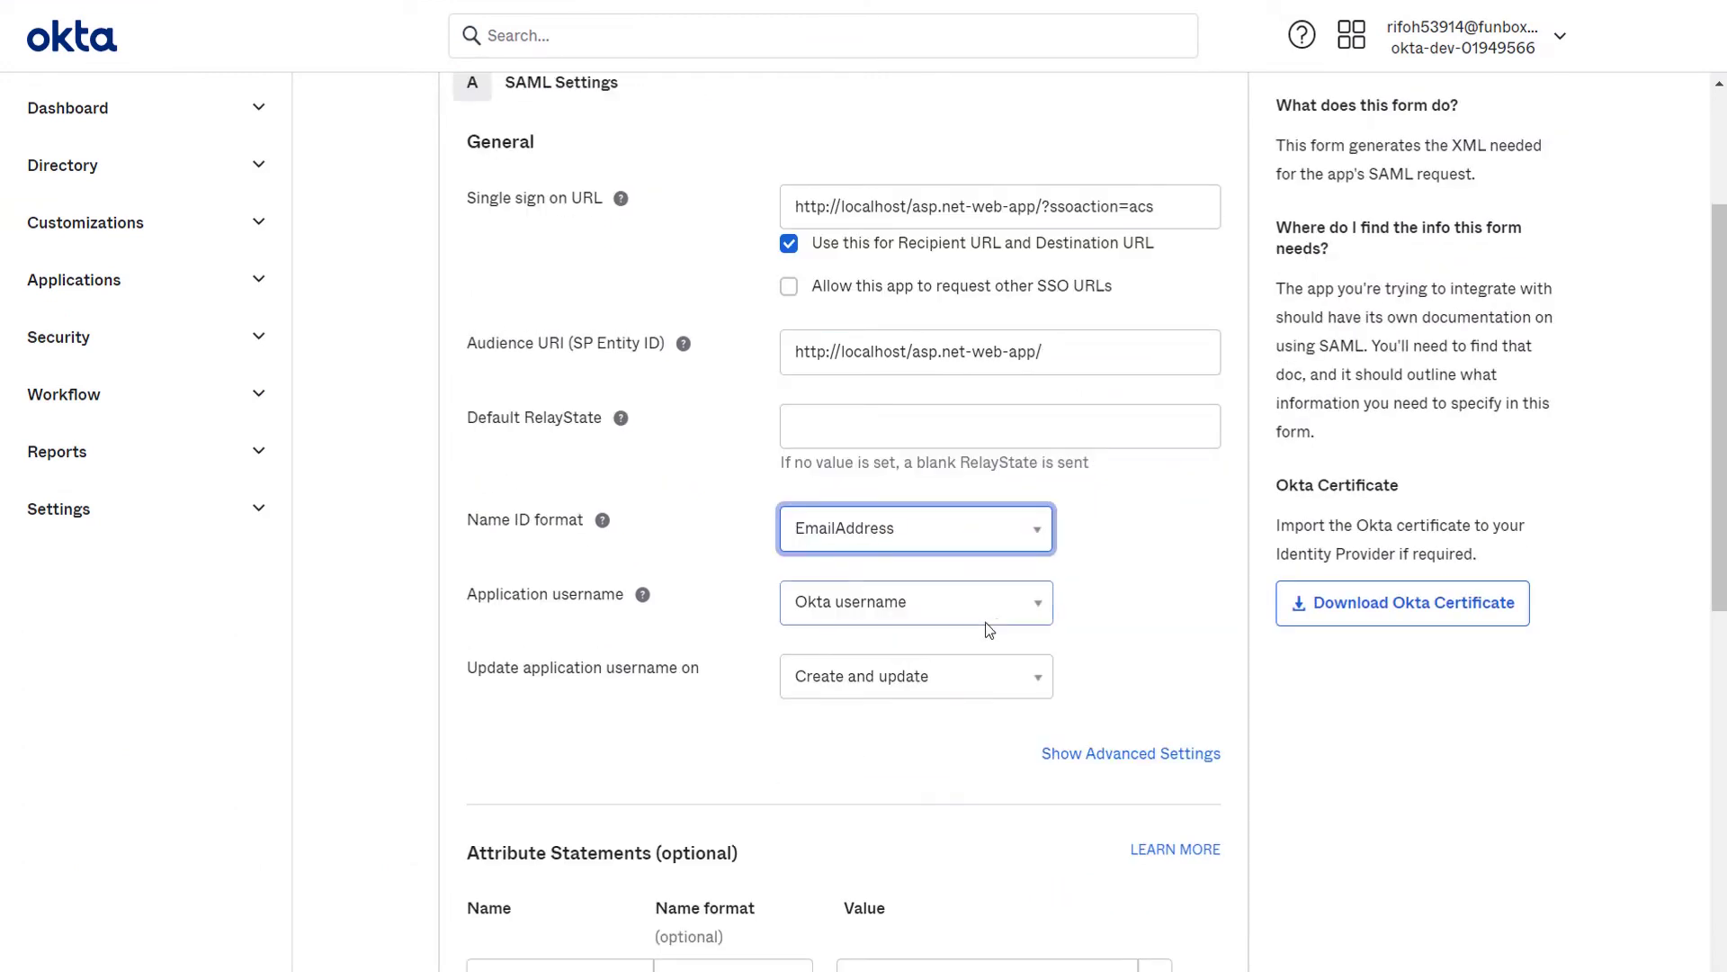
pyautogui.click(1008, 622)
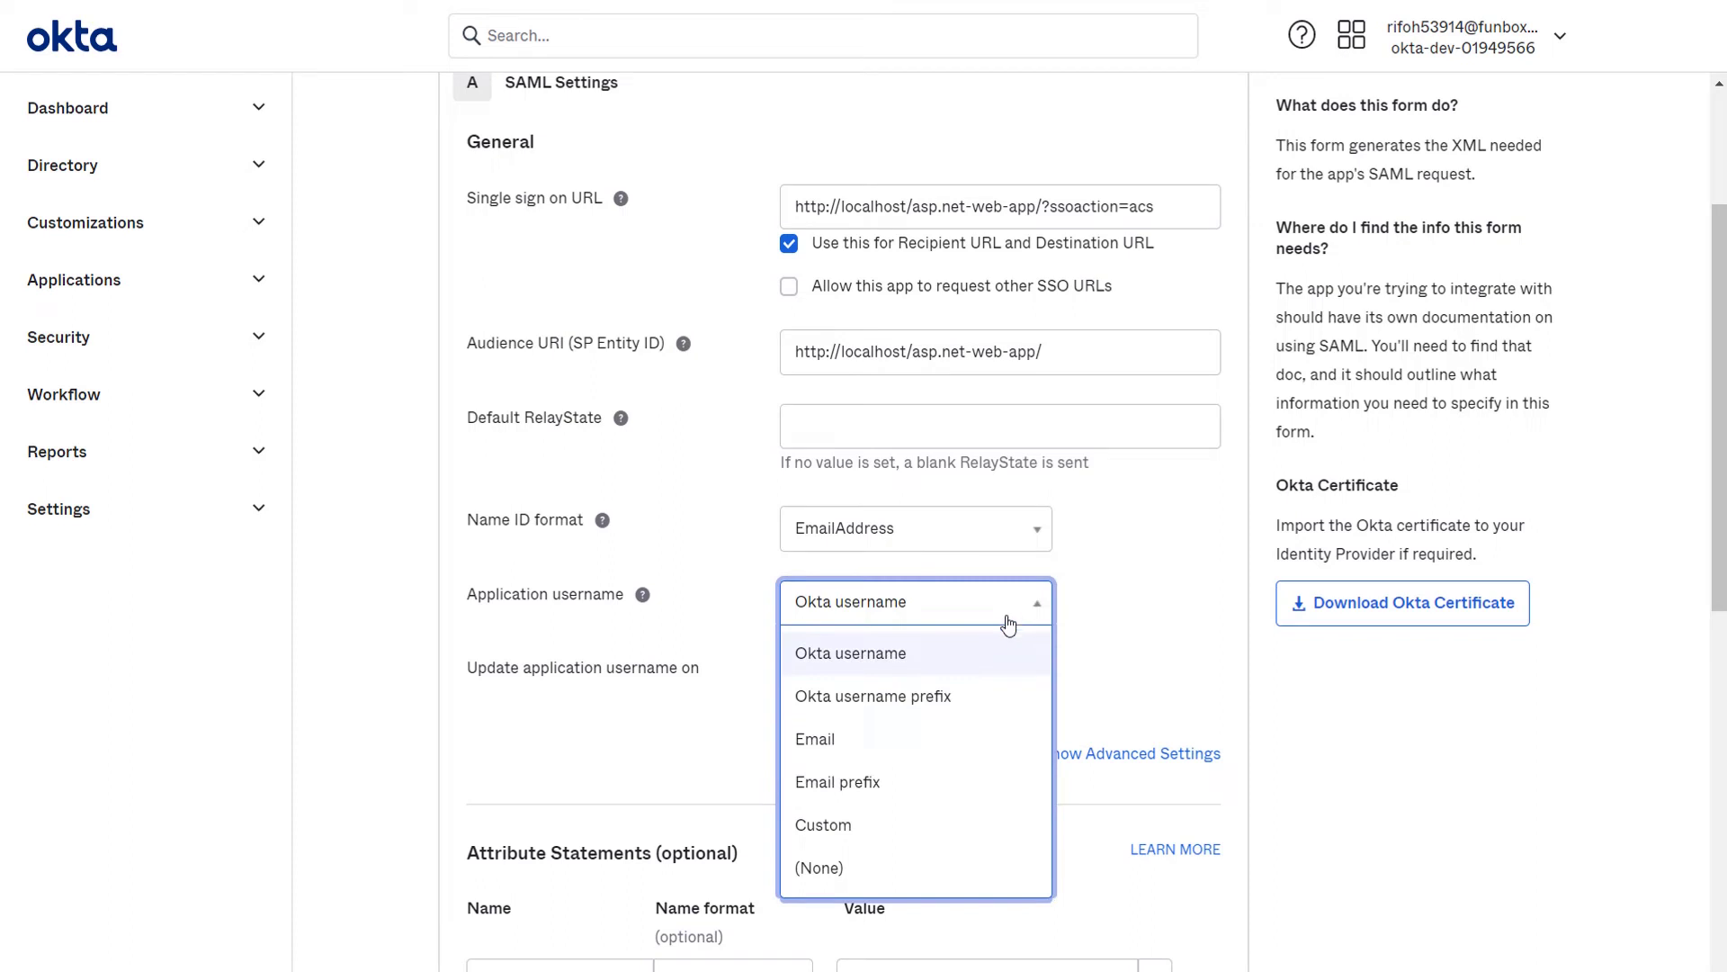
pyautogui.click(864, 736)
pyautogui.scroll(-3, 864, 736)
# - Add attribute statements mapping firstname, lastname and email to user.firstName, user.lastName and user.email
pyautogui.click(558, 697)
pyautogui.write('firstname')
pyautogui.click(659, 749)
pyautogui.click(1080, 700)
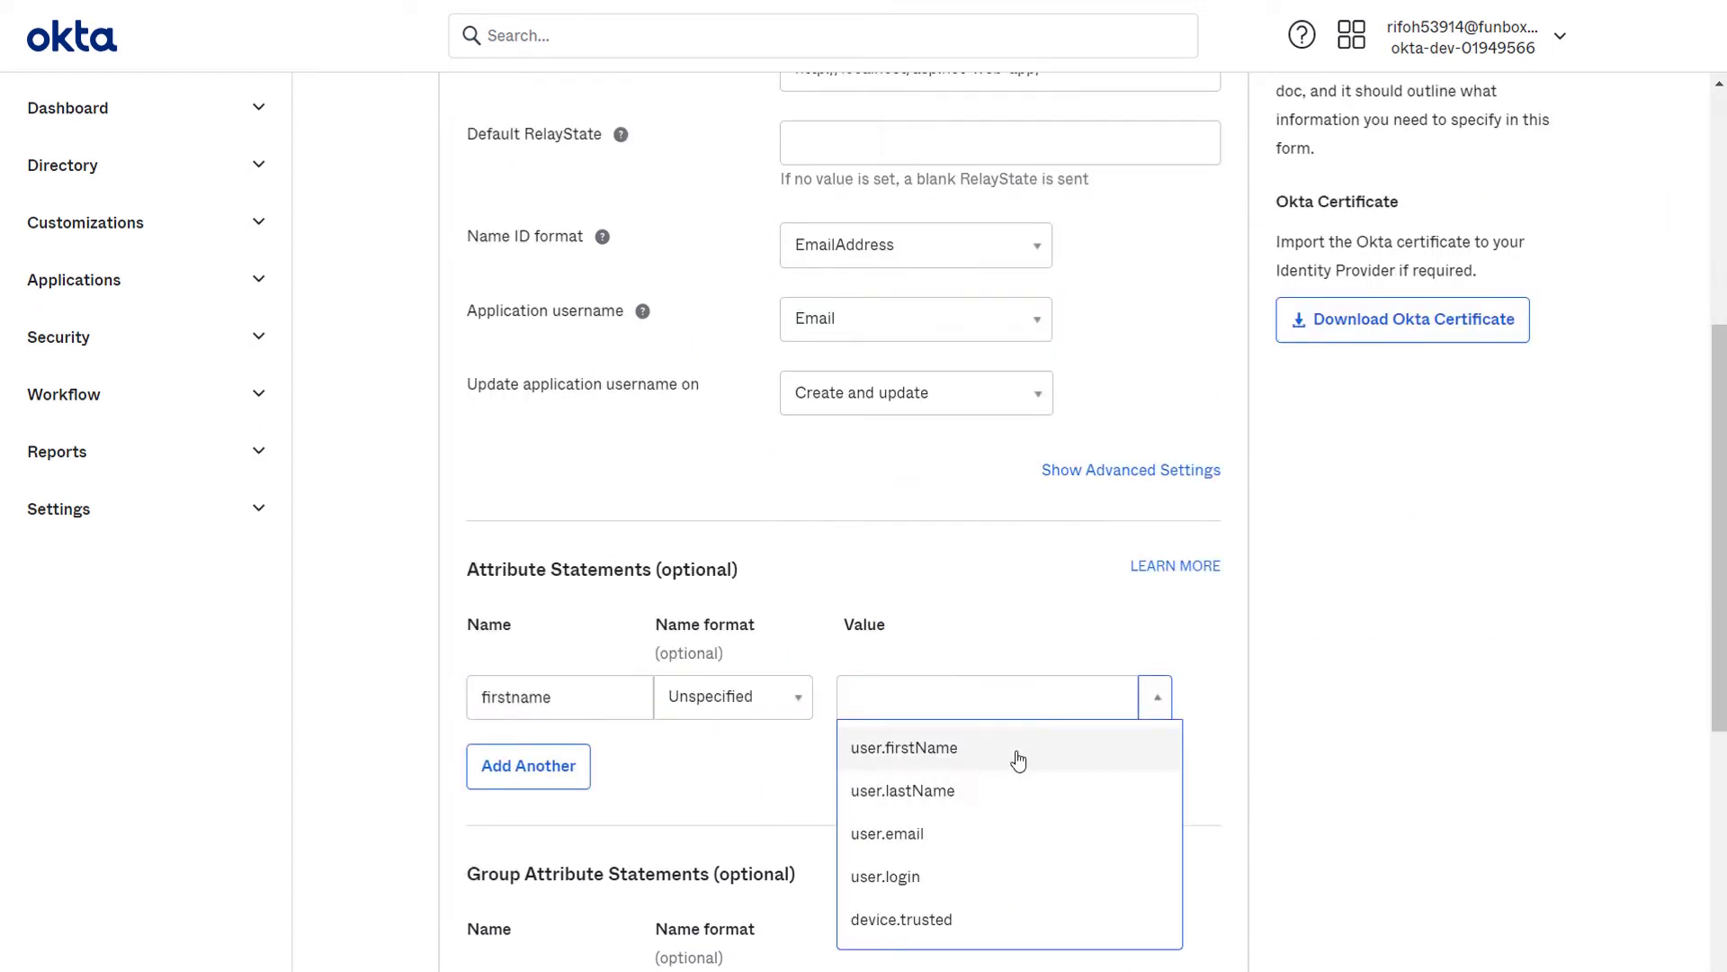
pyautogui.click(1014, 756)
pyautogui.click(509, 763)
pyautogui.write('lastname')
pyautogui.click(1157, 771)
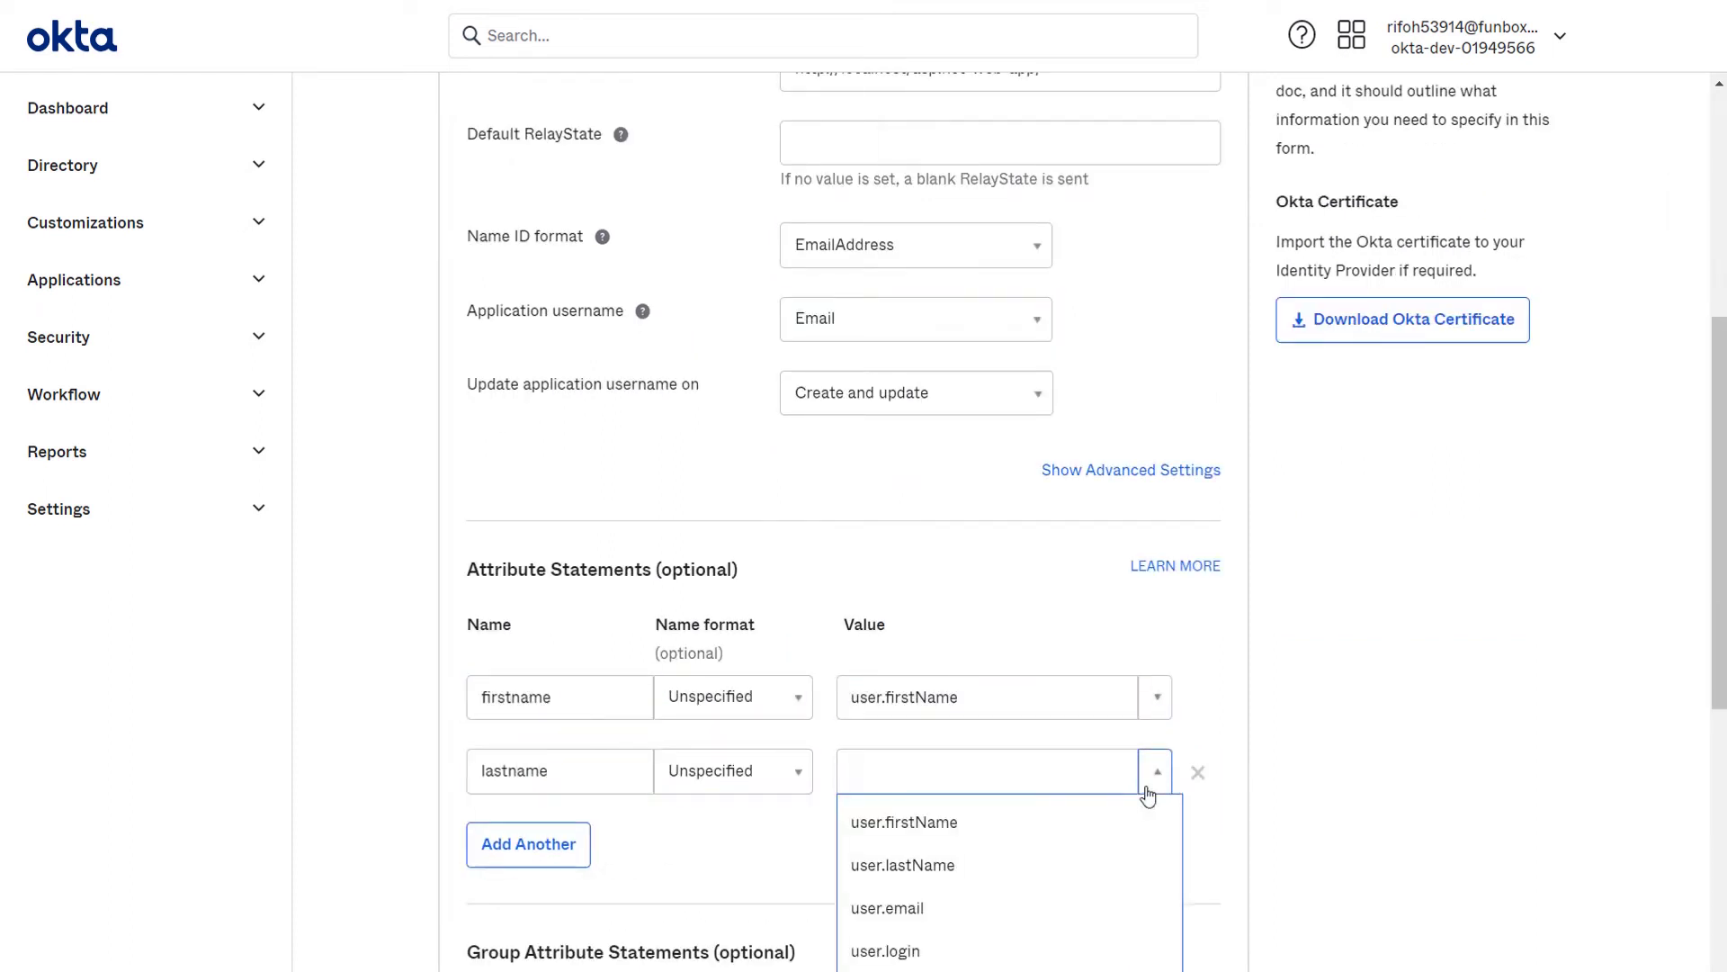
pyautogui.click(903, 860)
pyautogui.click(528, 843)
pyautogui.click(565, 847)
pyautogui.write('email')
pyautogui.click(1141, 841)
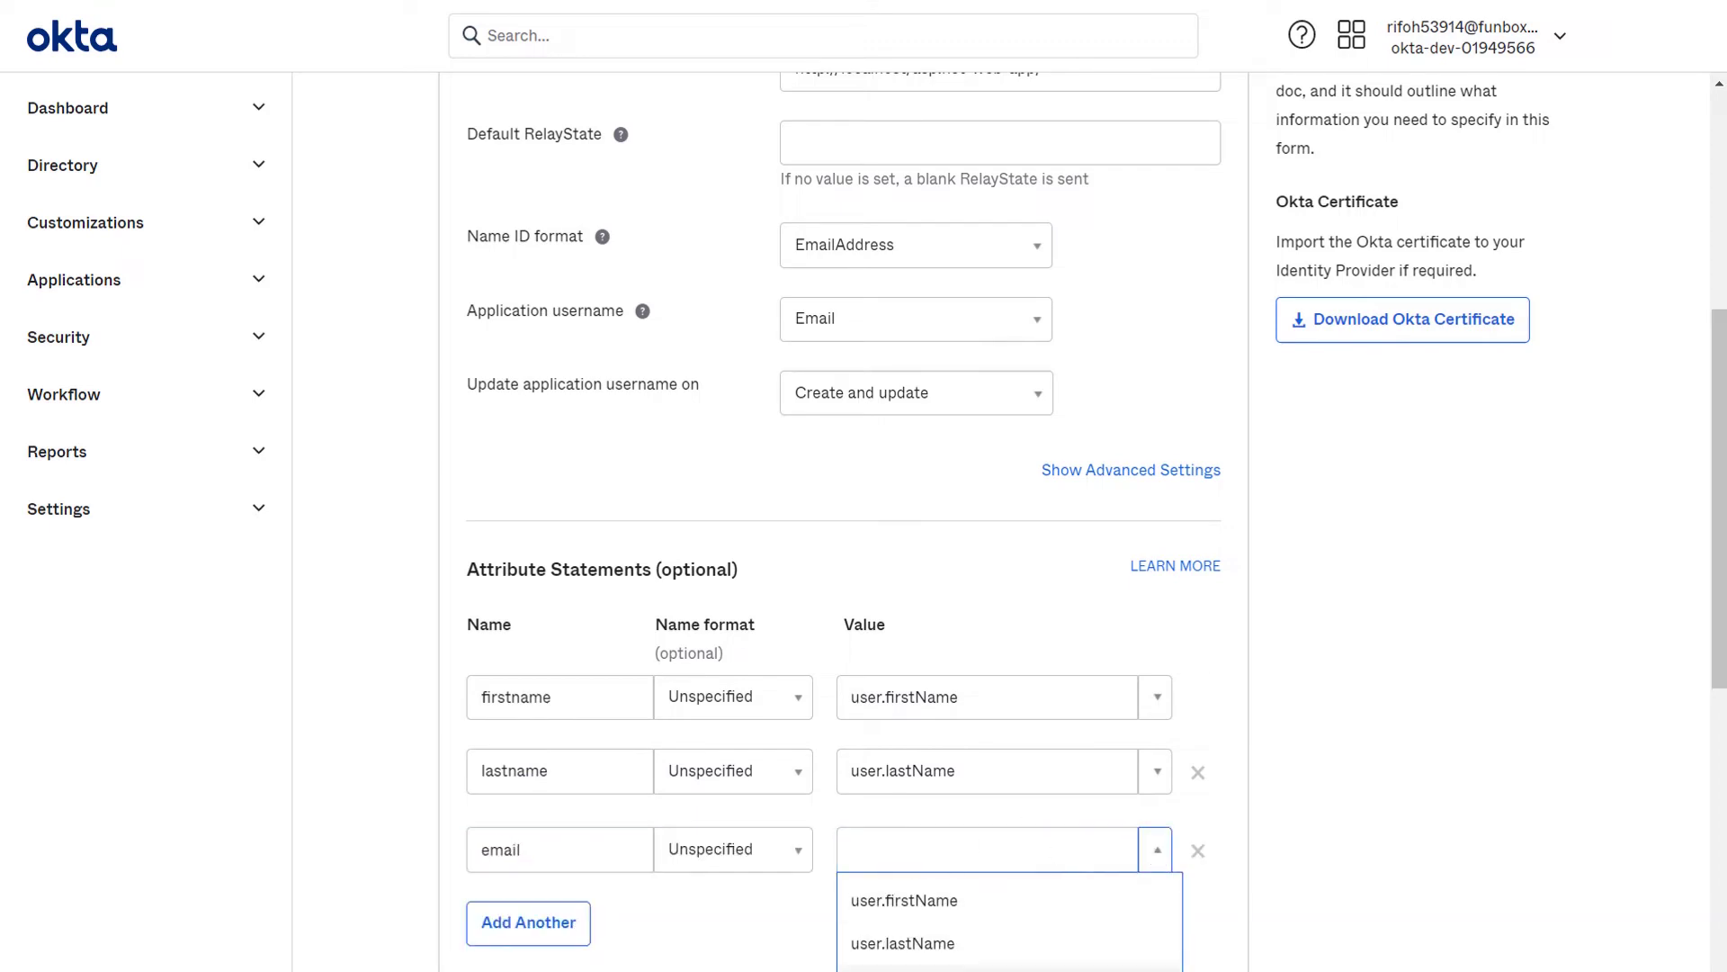
pyautogui.scroll(-1, 877, 891)
pyautogui.click(877, 893)
pyautogui.scroll(-8, 981, 874)
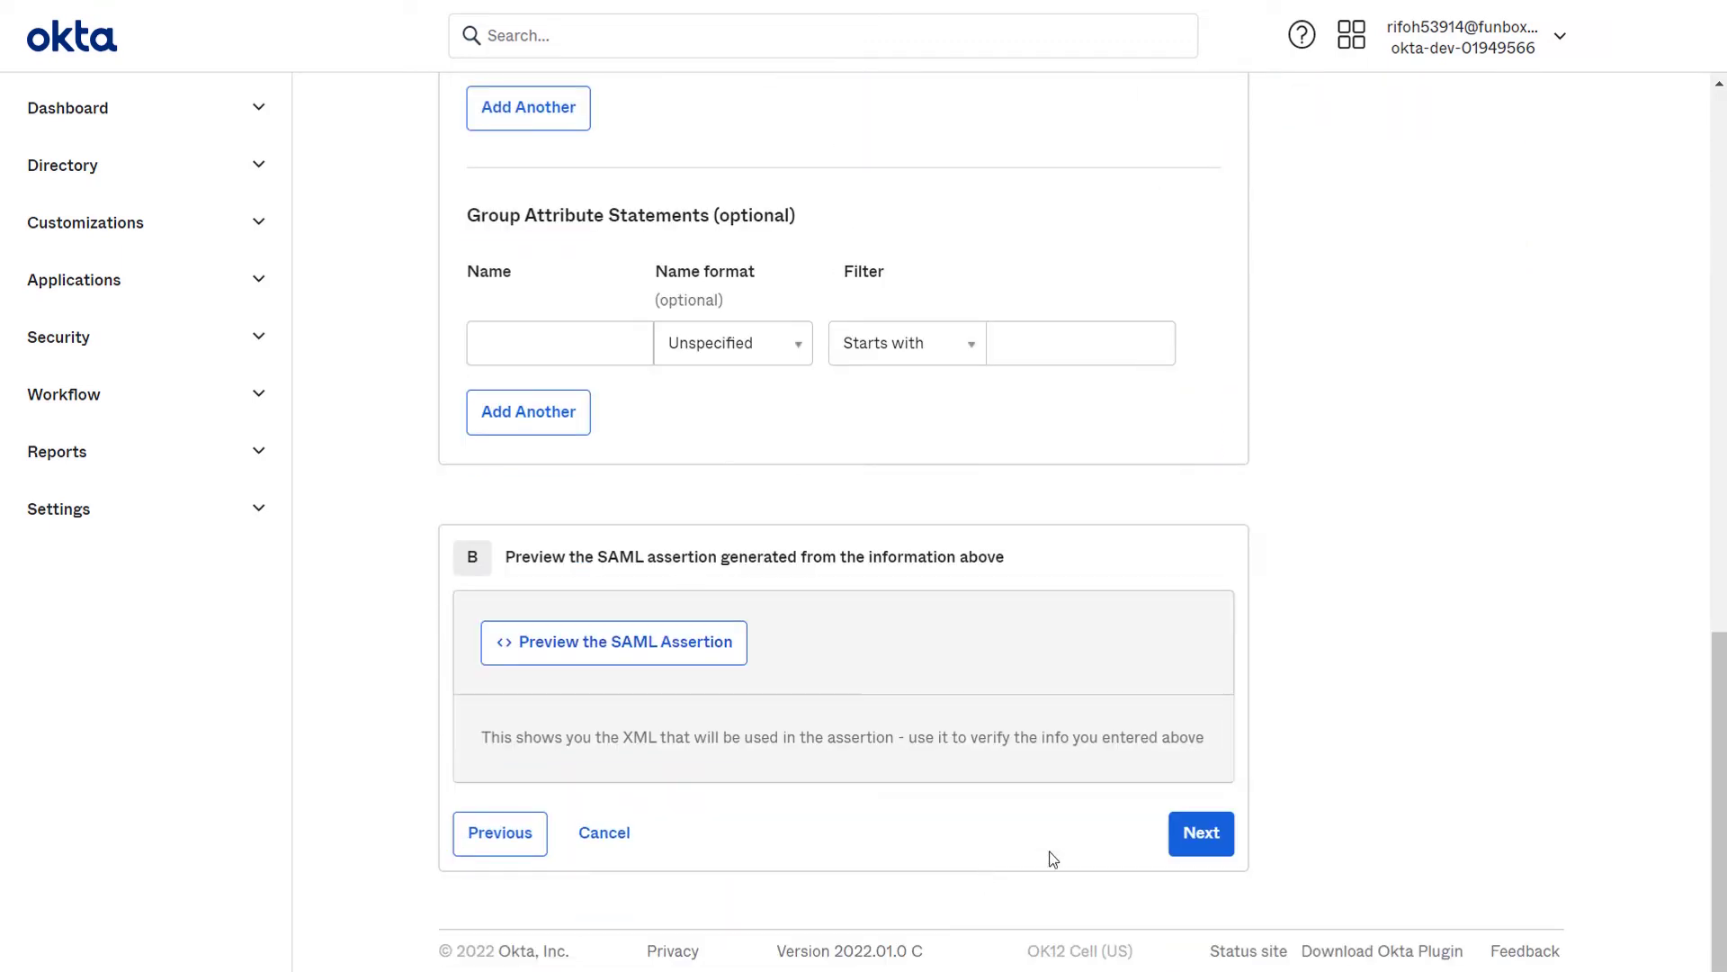
# - Finish creating the Okta SAML app, identifying as a software vendor in the feedback step
pyautogui.click(1202, 828)
pyautogui.press('Down')
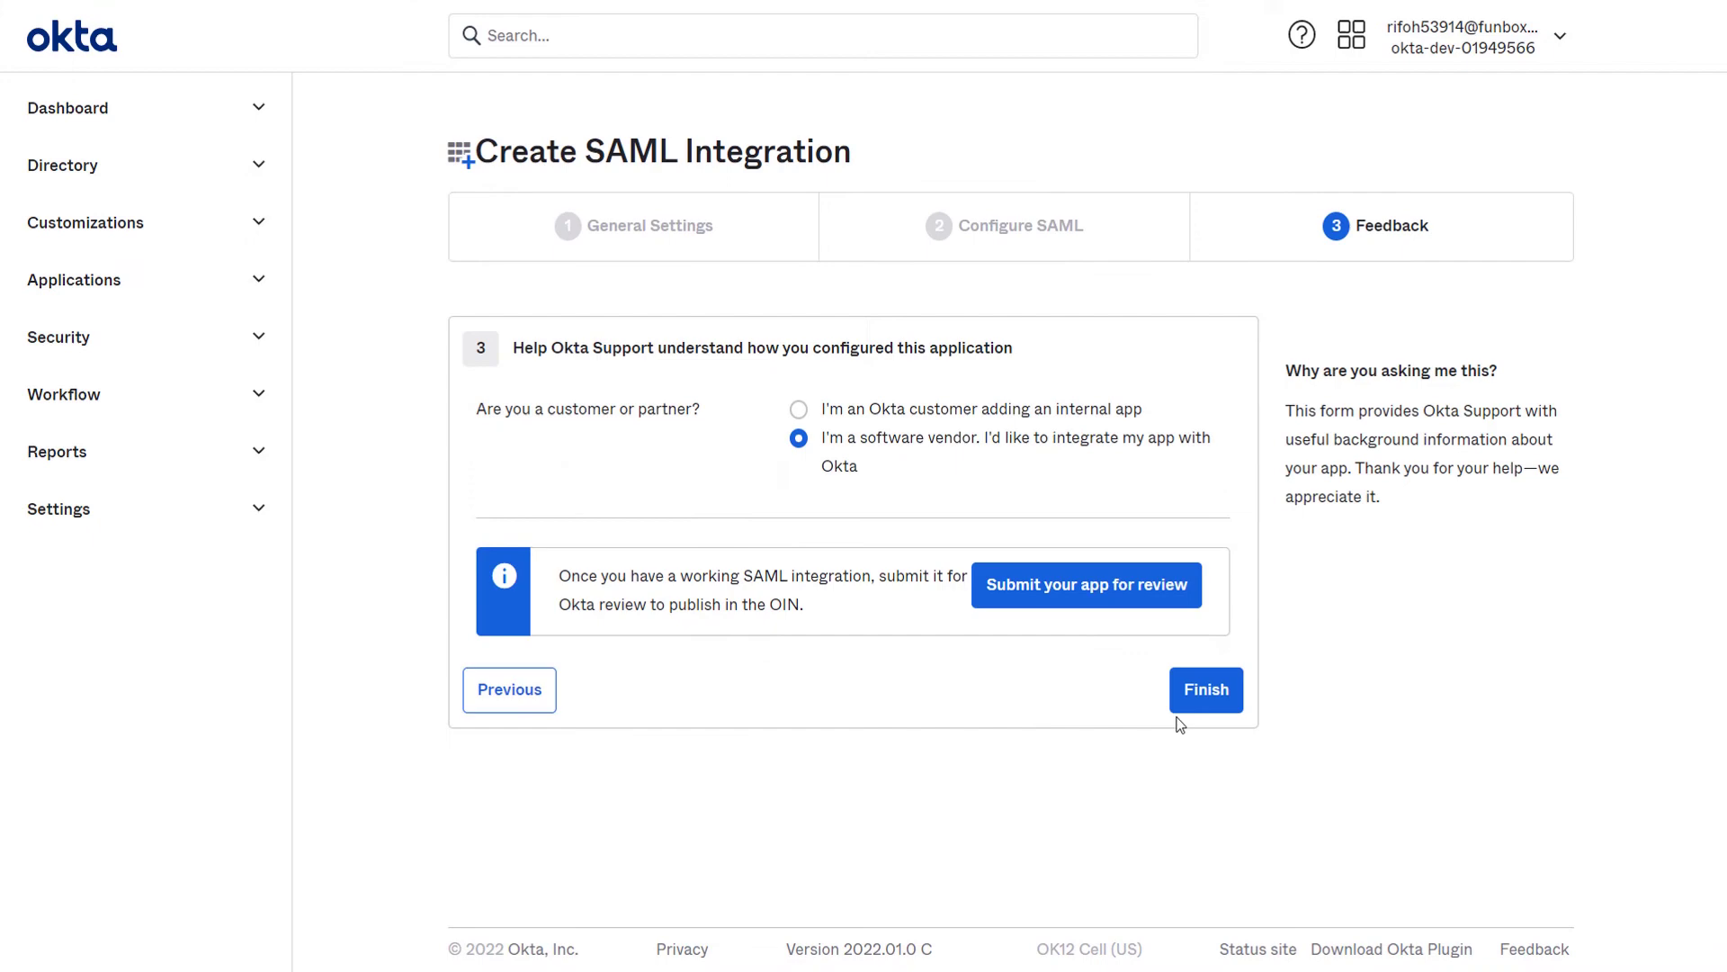
pyautogui.click(1203, 702)
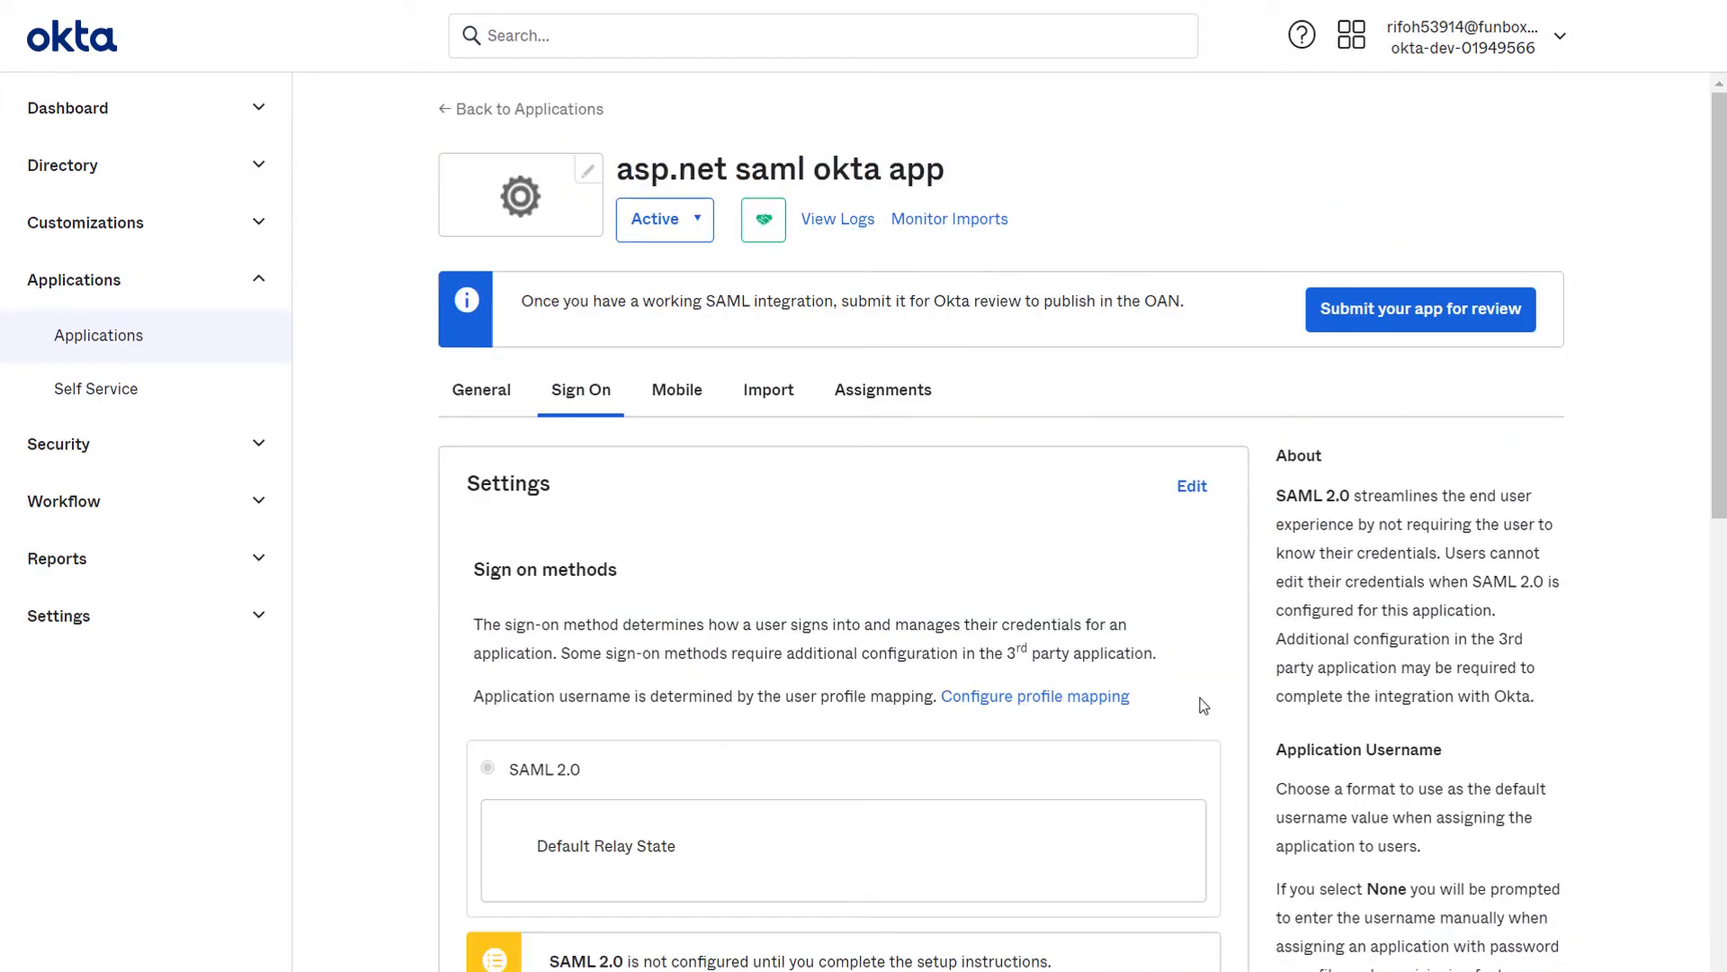
# - Open the app's Identity Provider metadata XML and select its URL in the address bar
pyautogui.scroll(-4, 1204, 705)
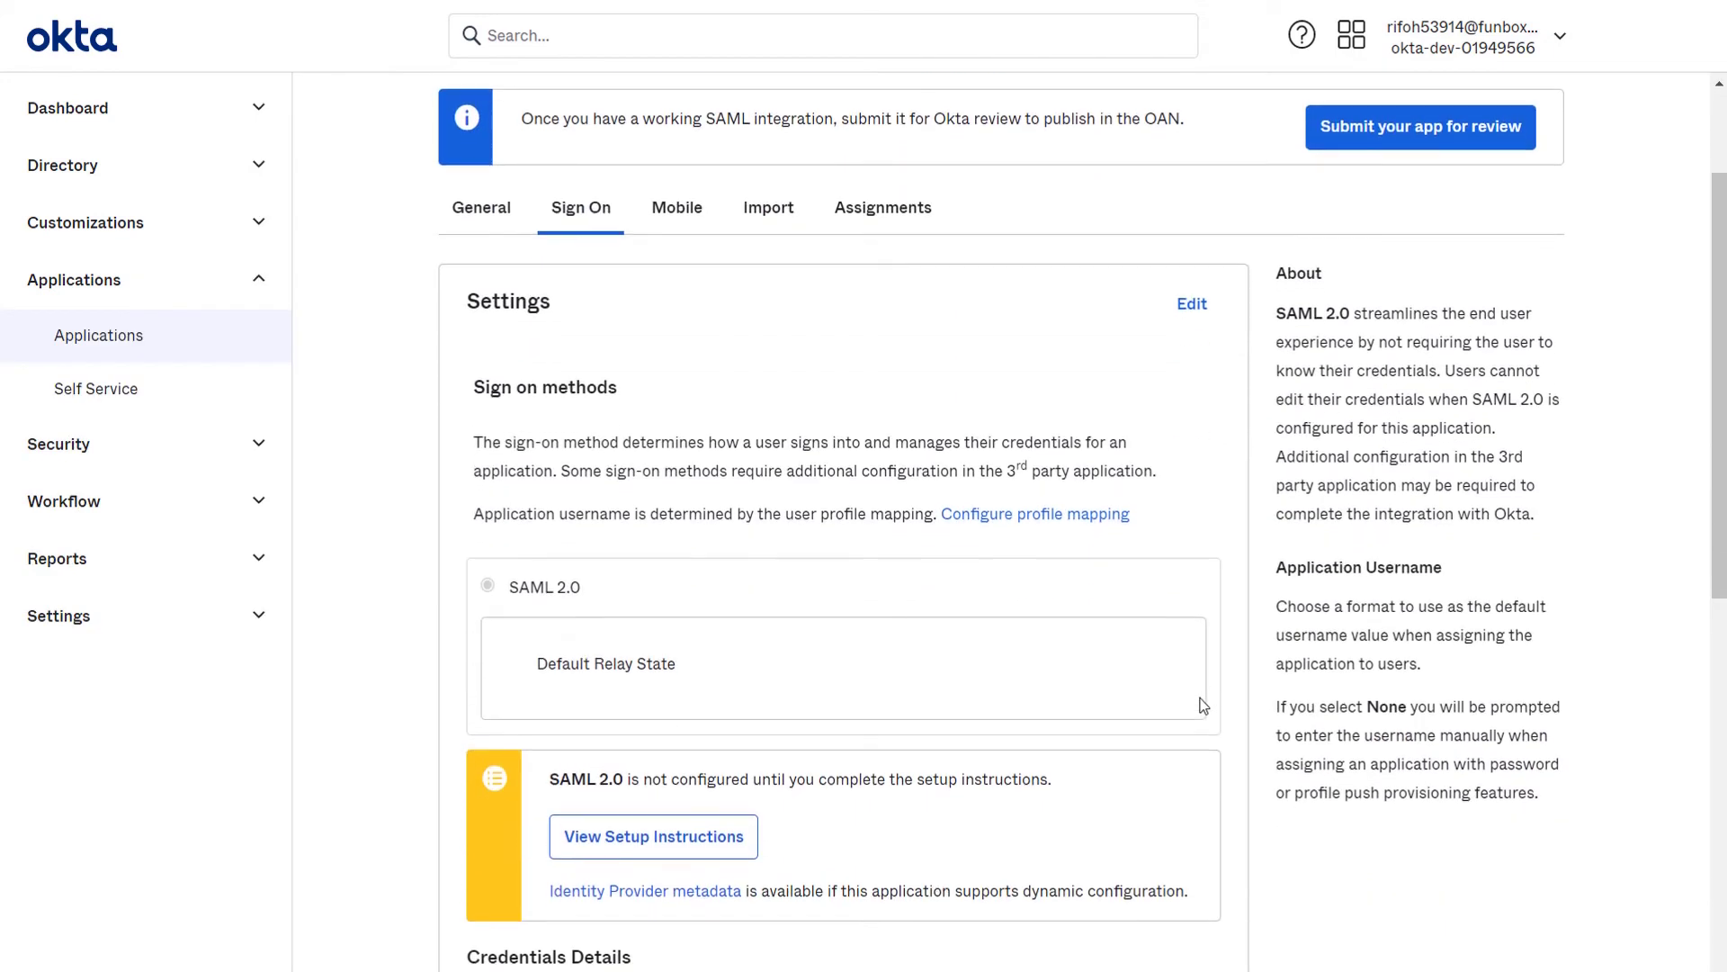
pyautogui.scroll(-1, 1204, 705)
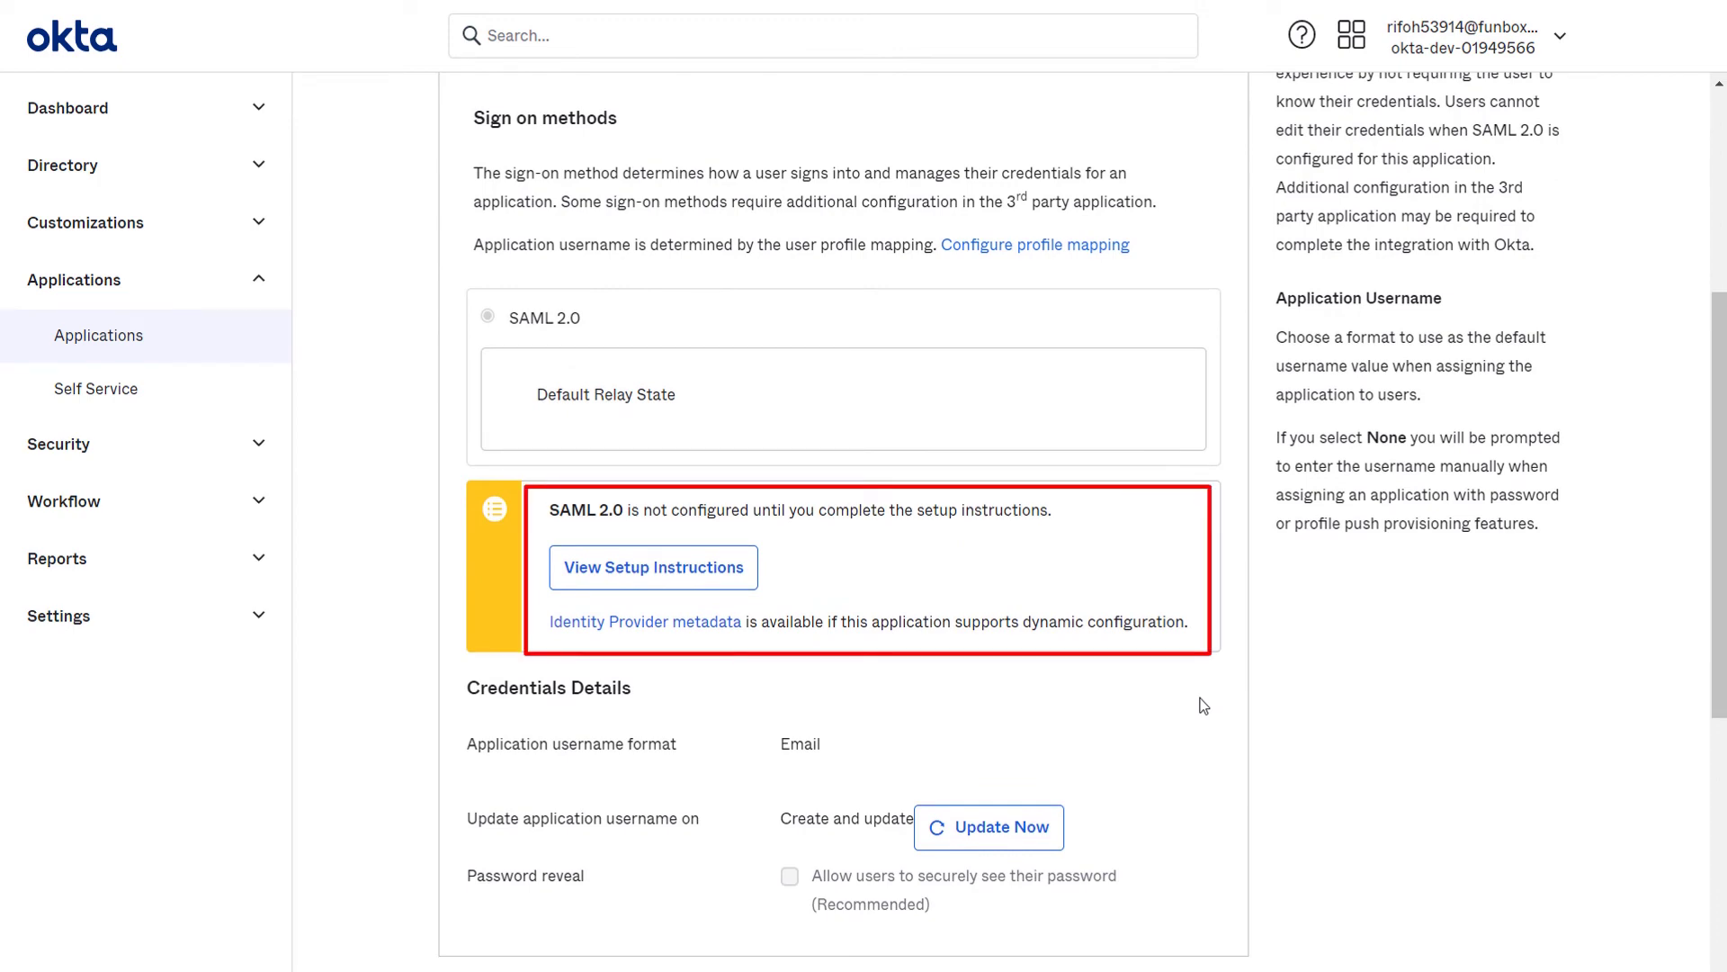
pyautogui.click(645, 622)
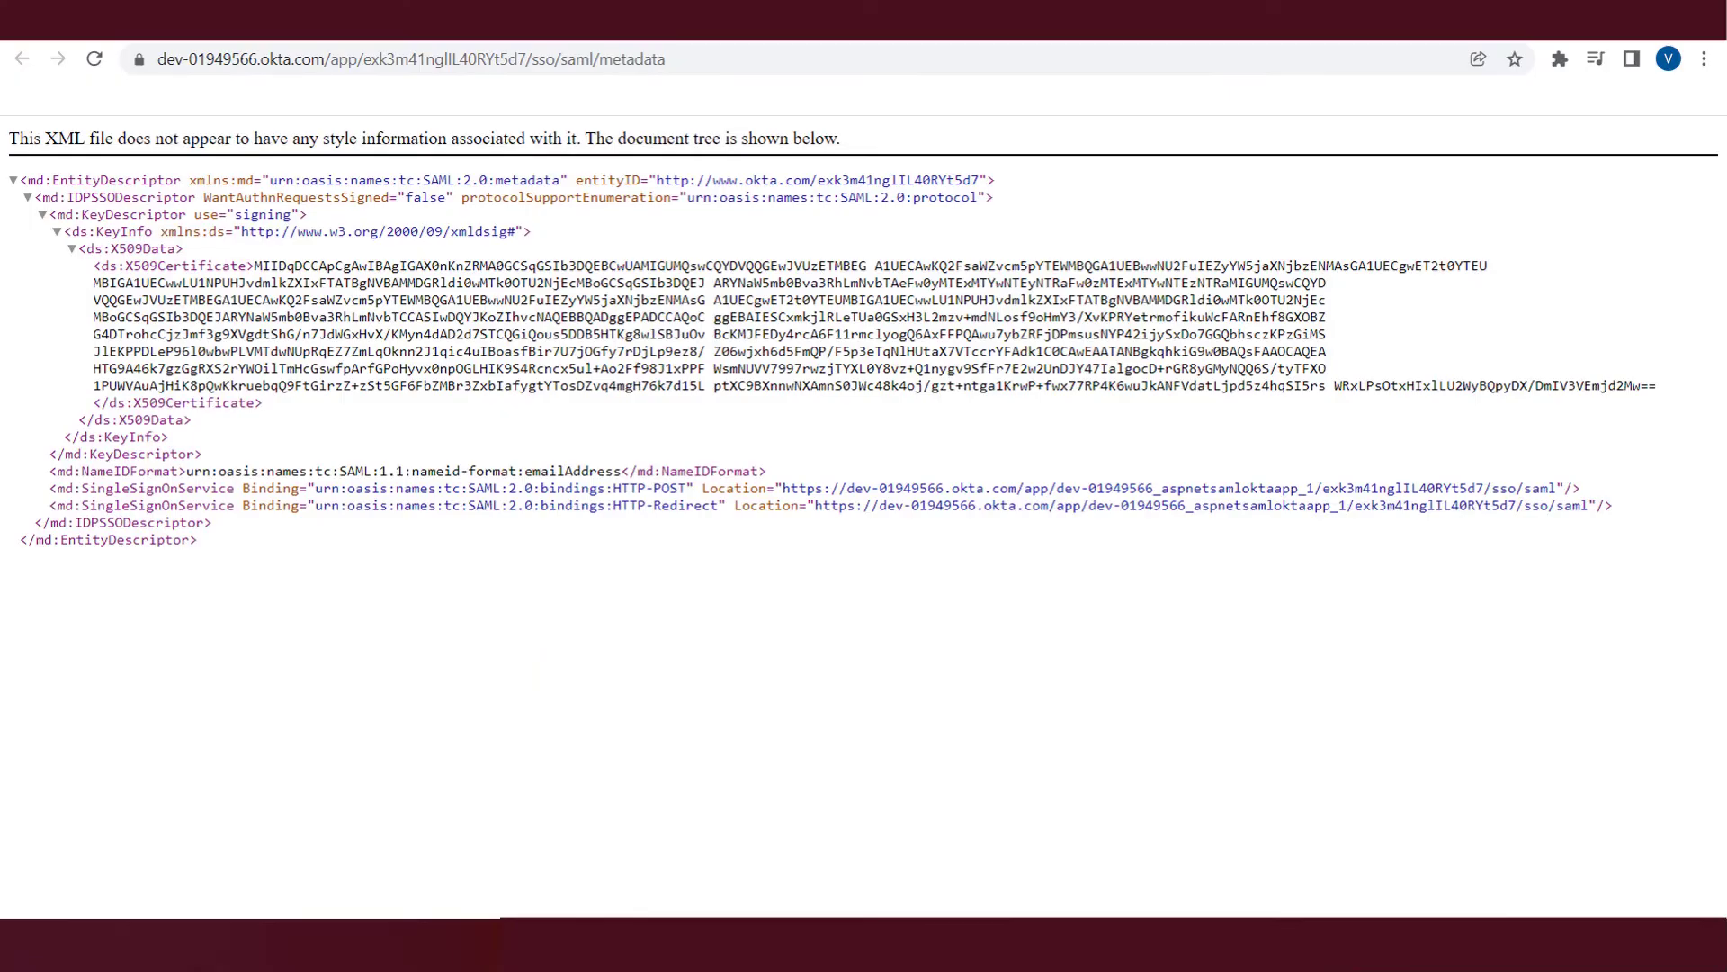
pyautogui.moveTo(696, 64); pyautogui.dragTo(154, 75)
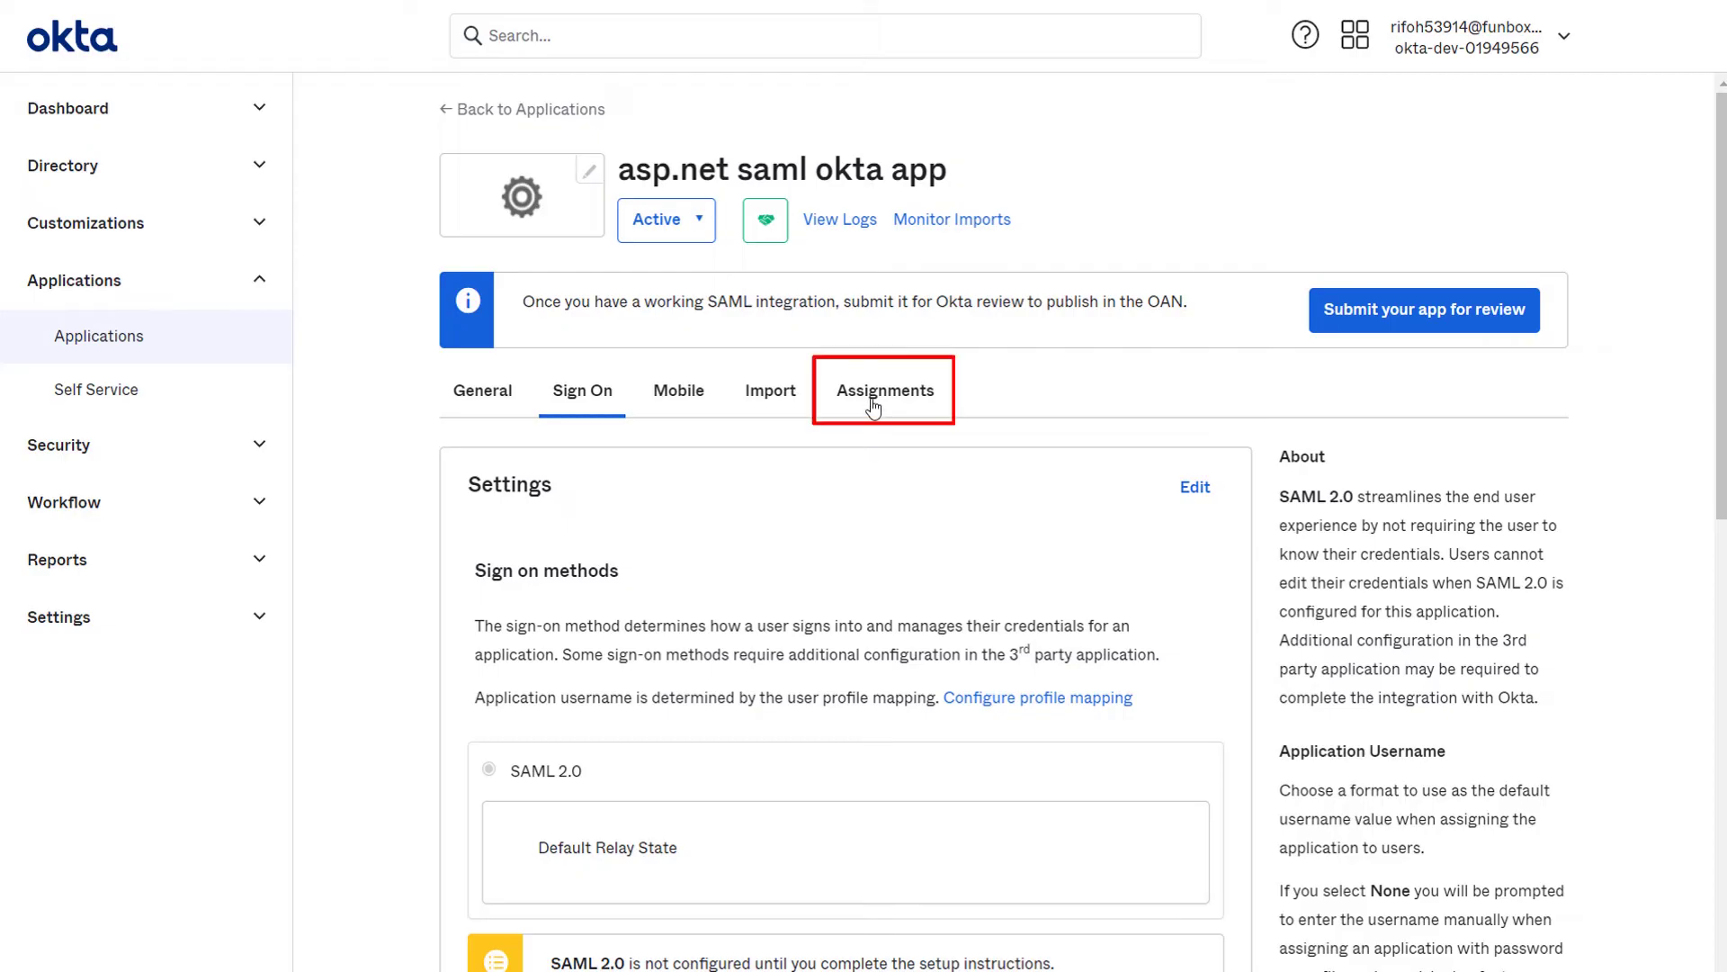
# - Assign the asp.net saml okta app to the listed user through Assign to People
pyautogui.click(873, 401)
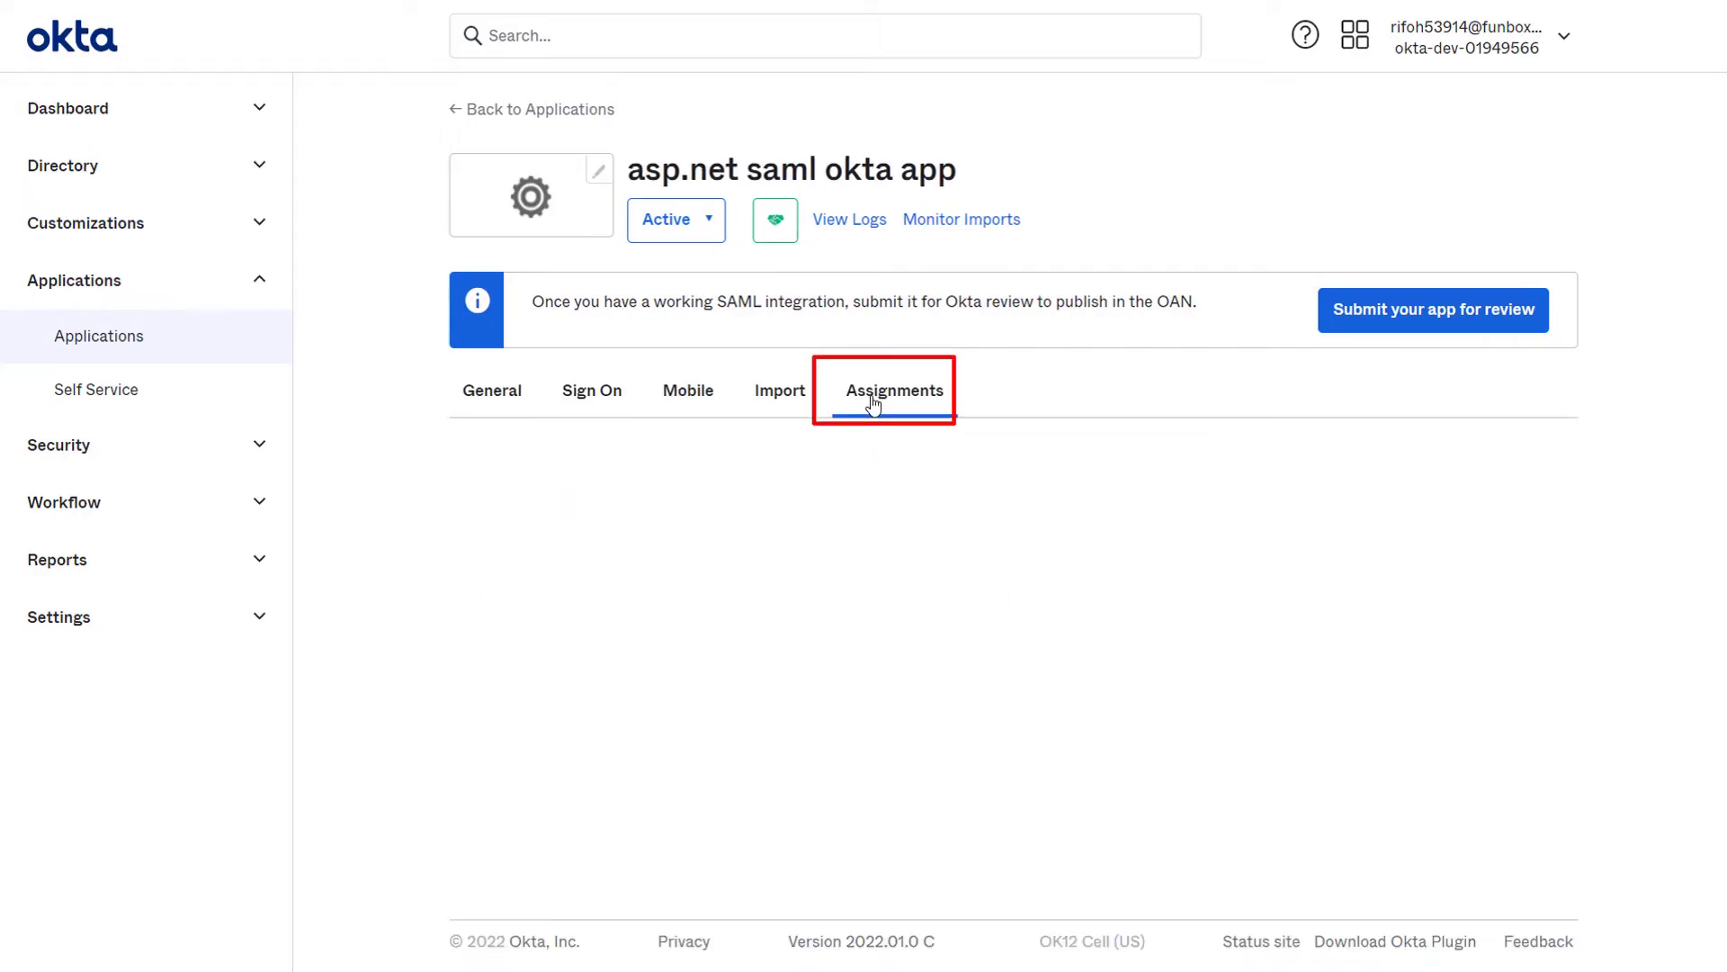
pyautogui.click(527, 487)
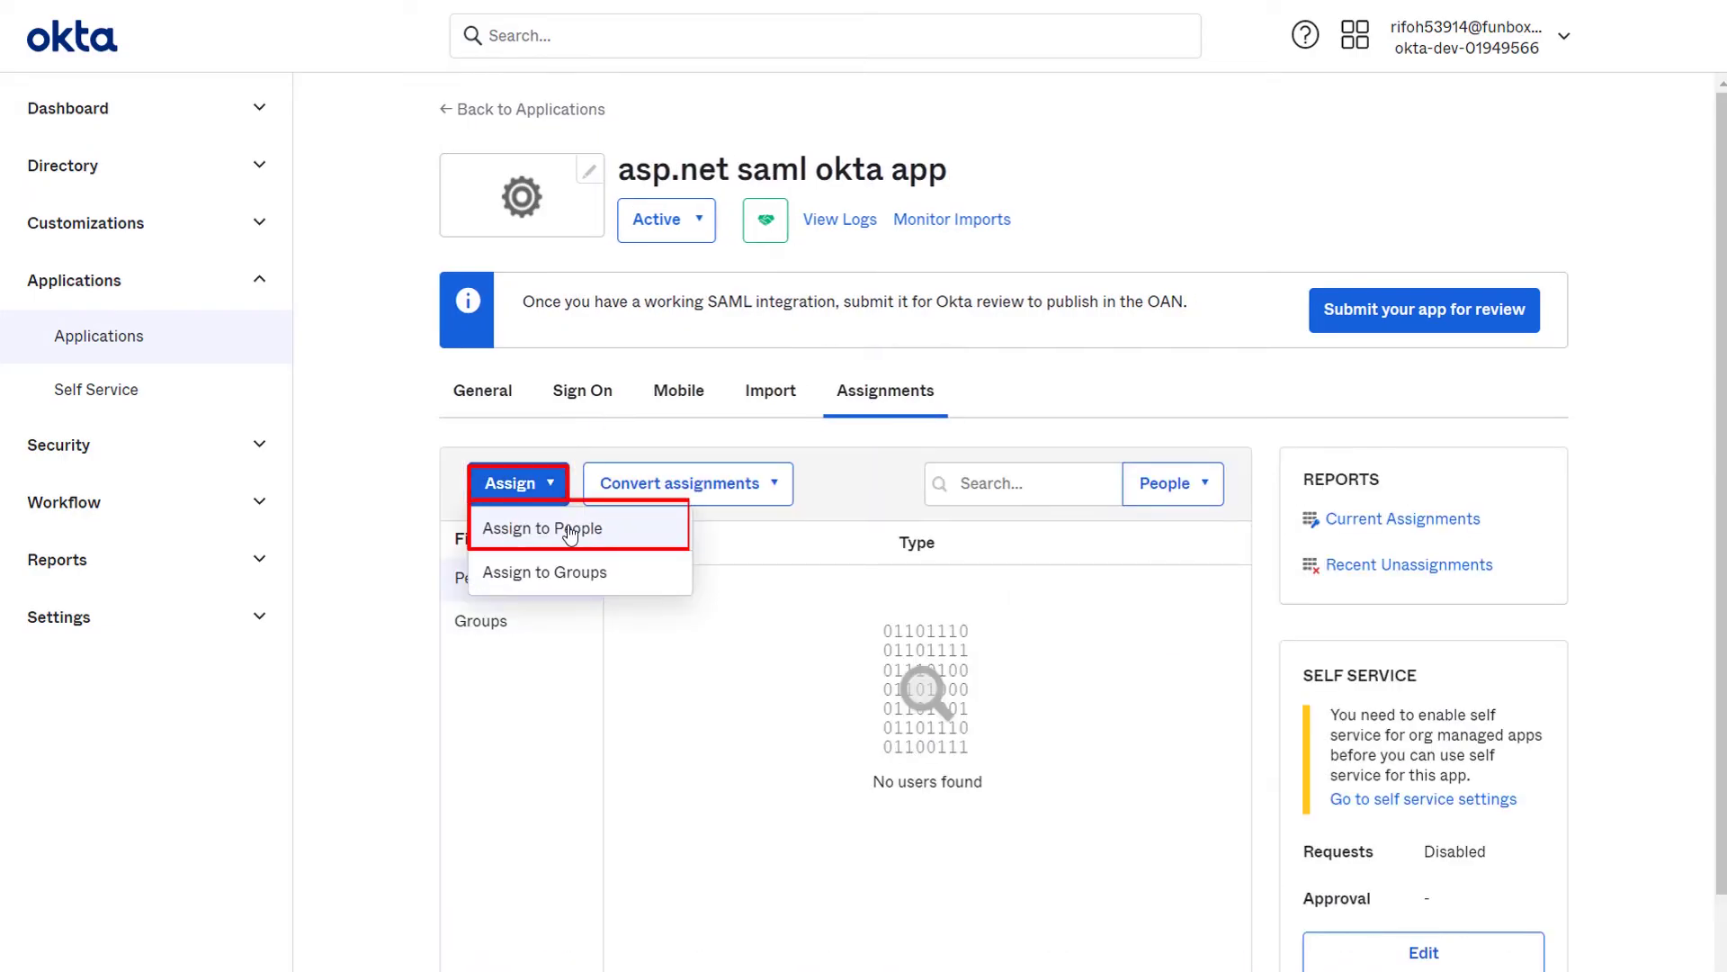
pyautogui.click(567, 531)
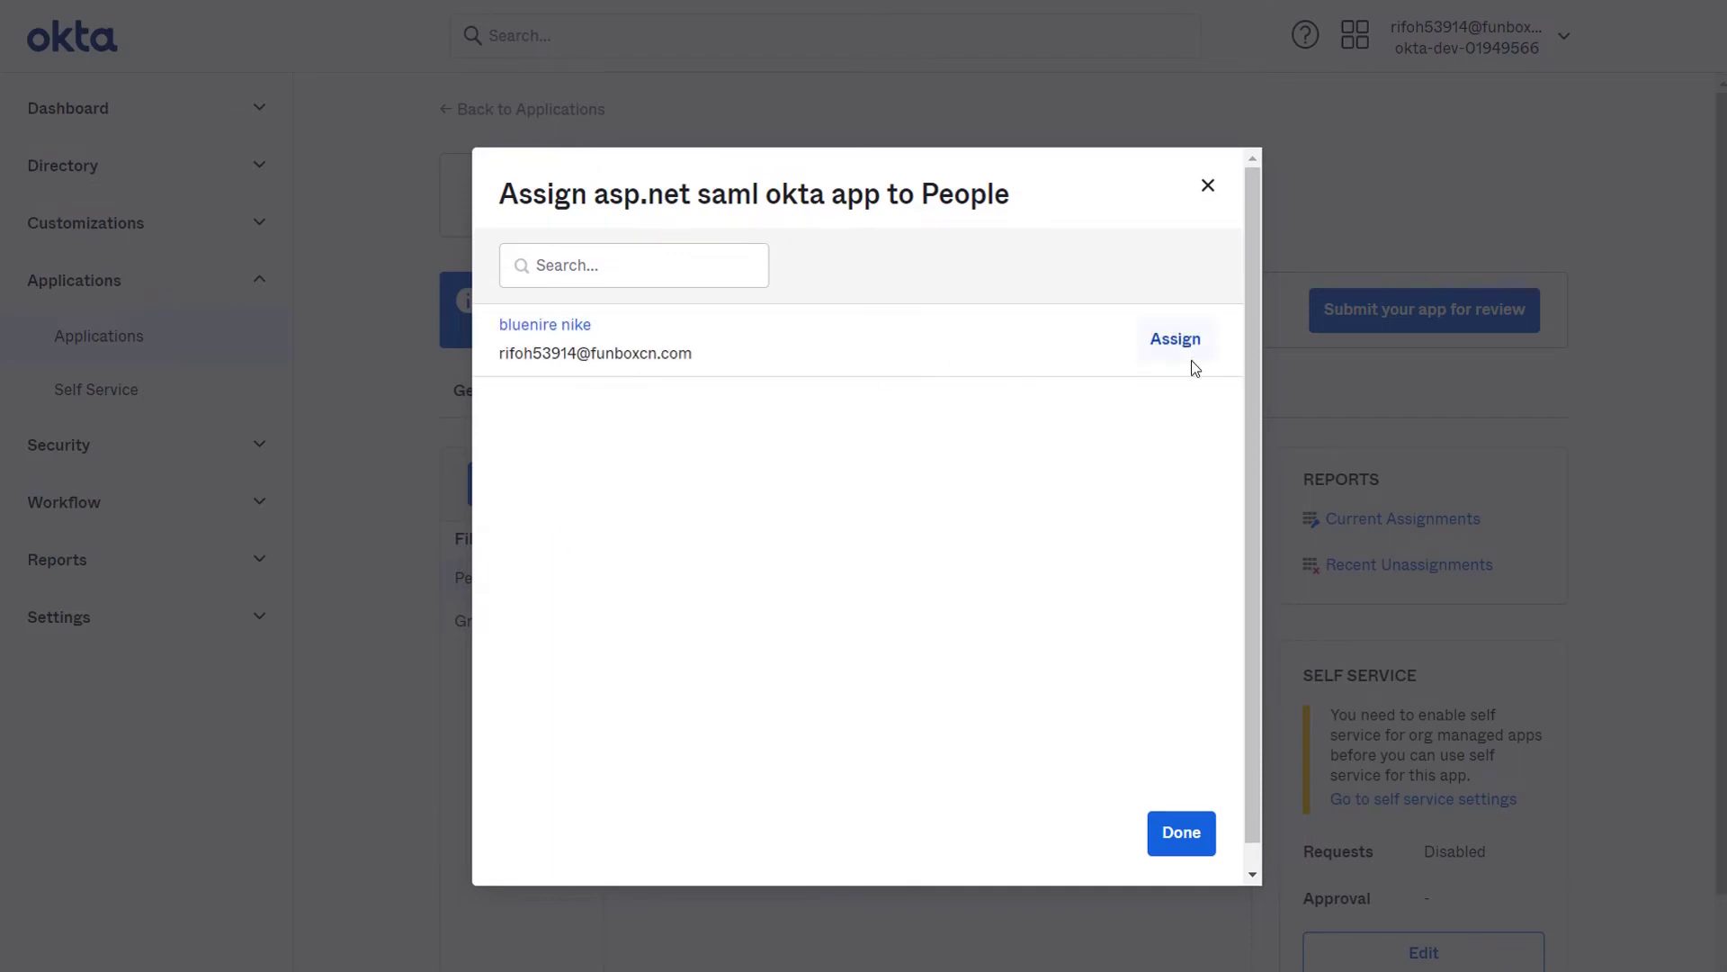
pyautogui.click(1175, 338)
pyautogui.click(1074, 598)
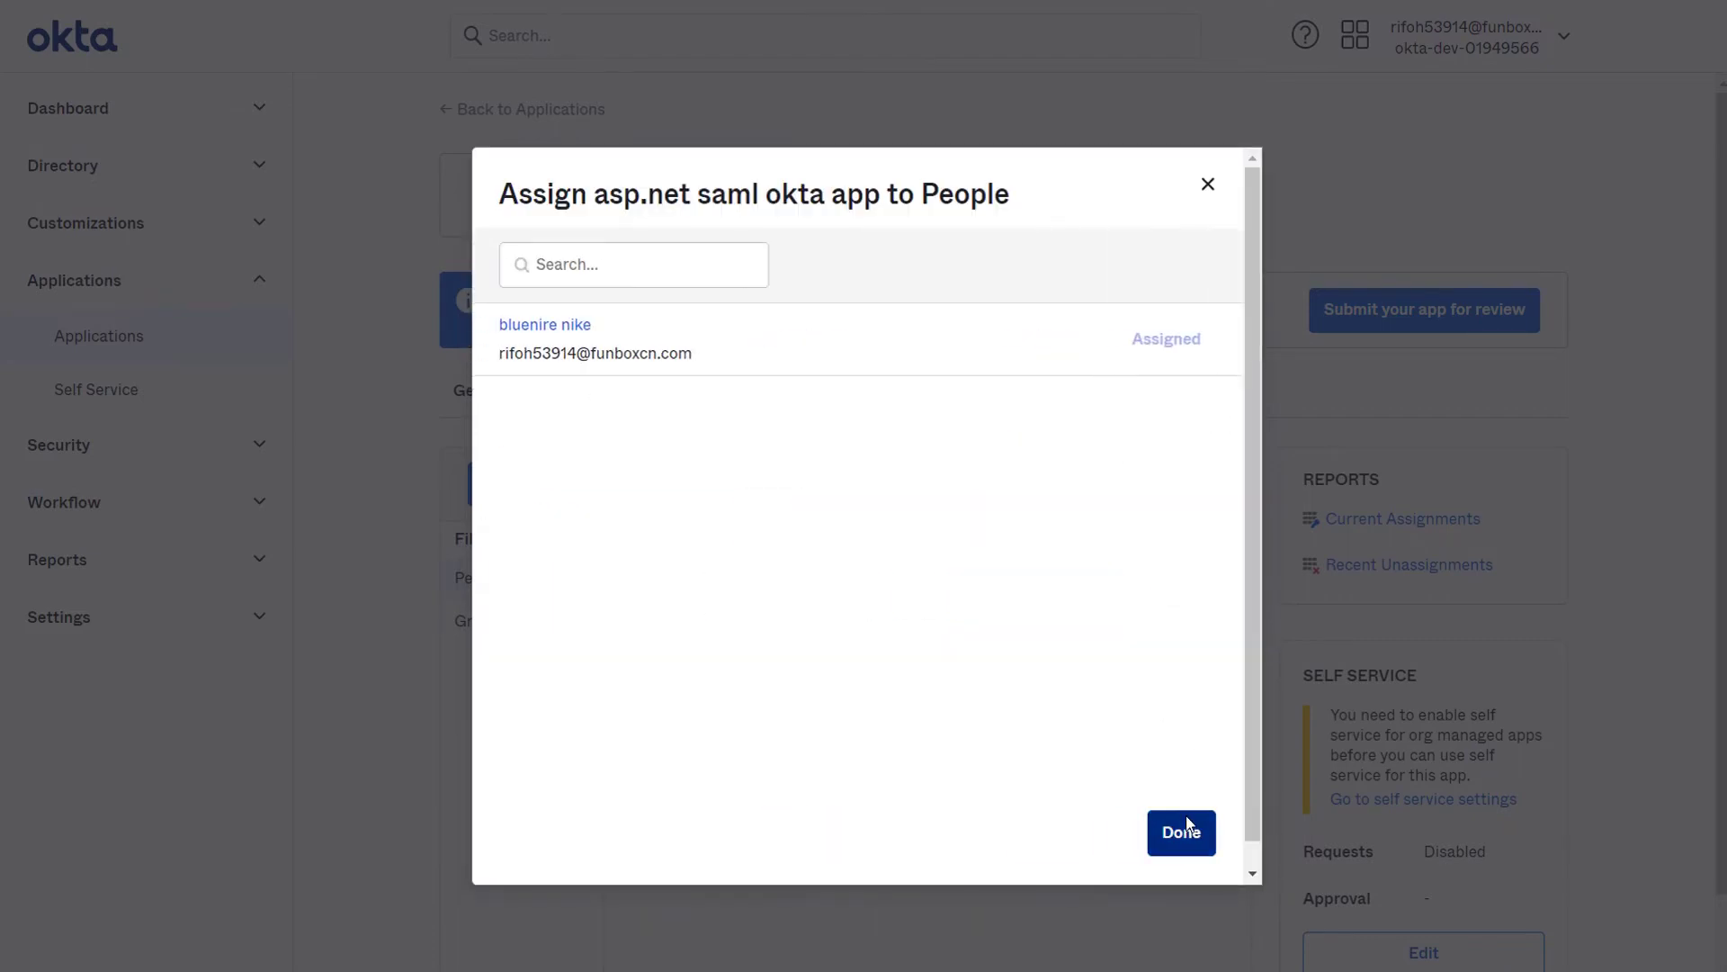
pyautogui.click(1186, 832)
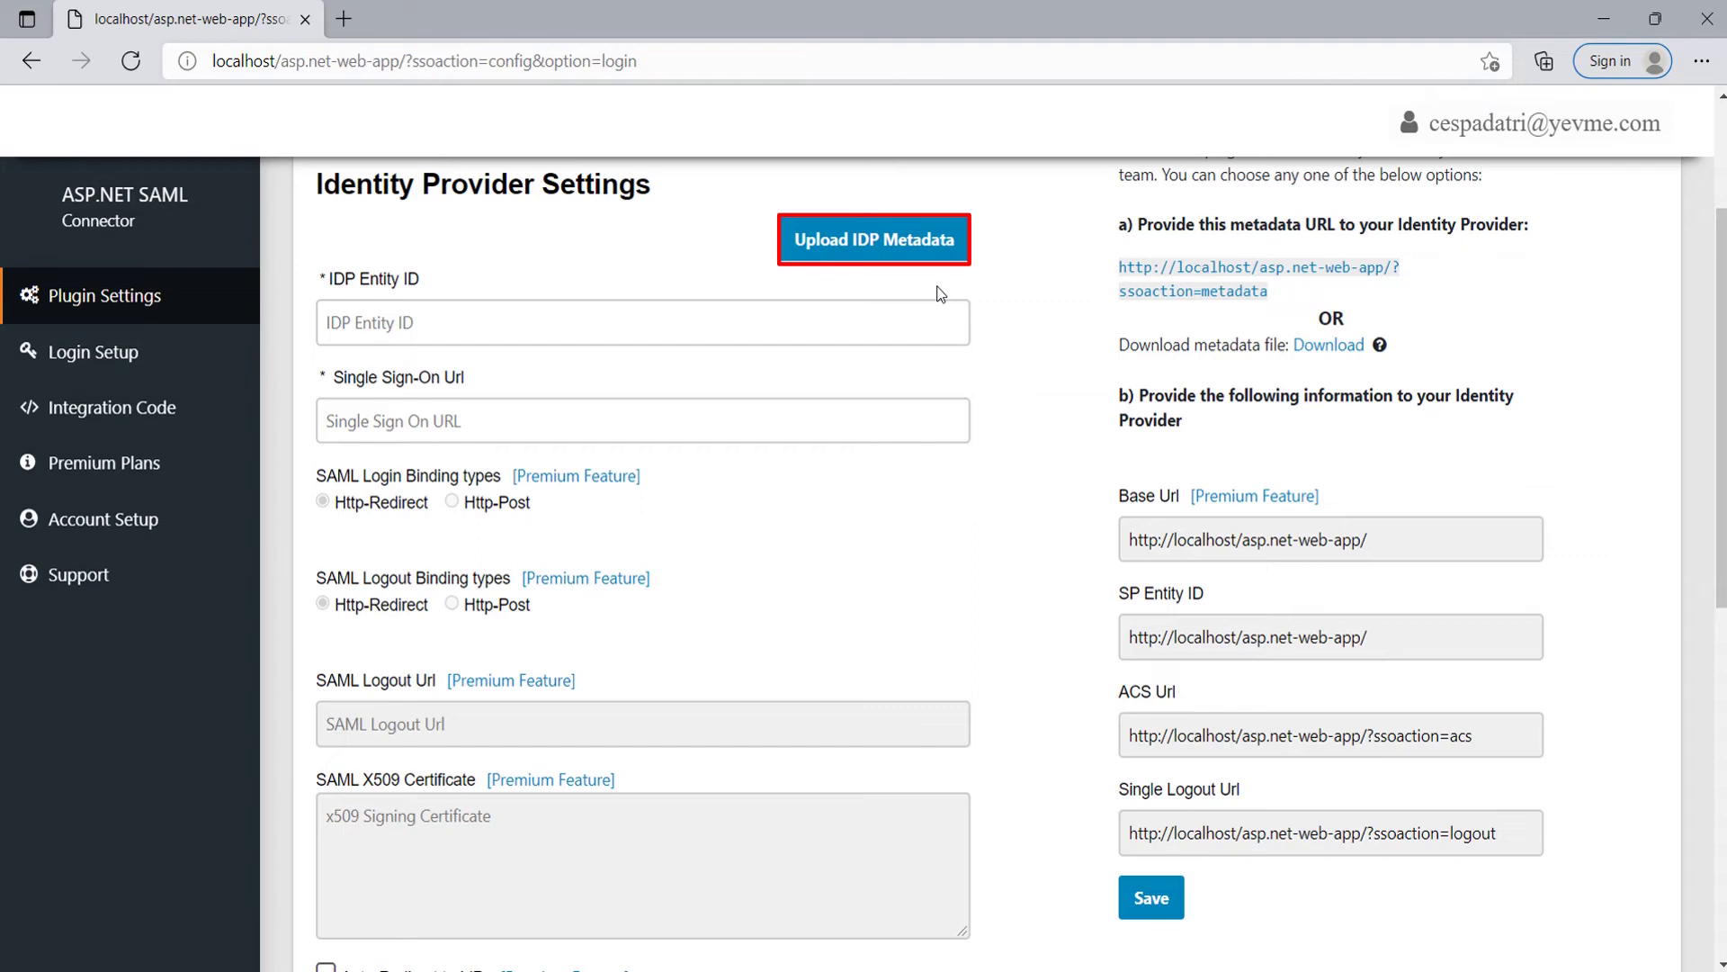
# - Paste the Okta metadata URL into Upload IDP Metadata and fetch it to fill the IdP settings
pyautogui.click(874, 240)
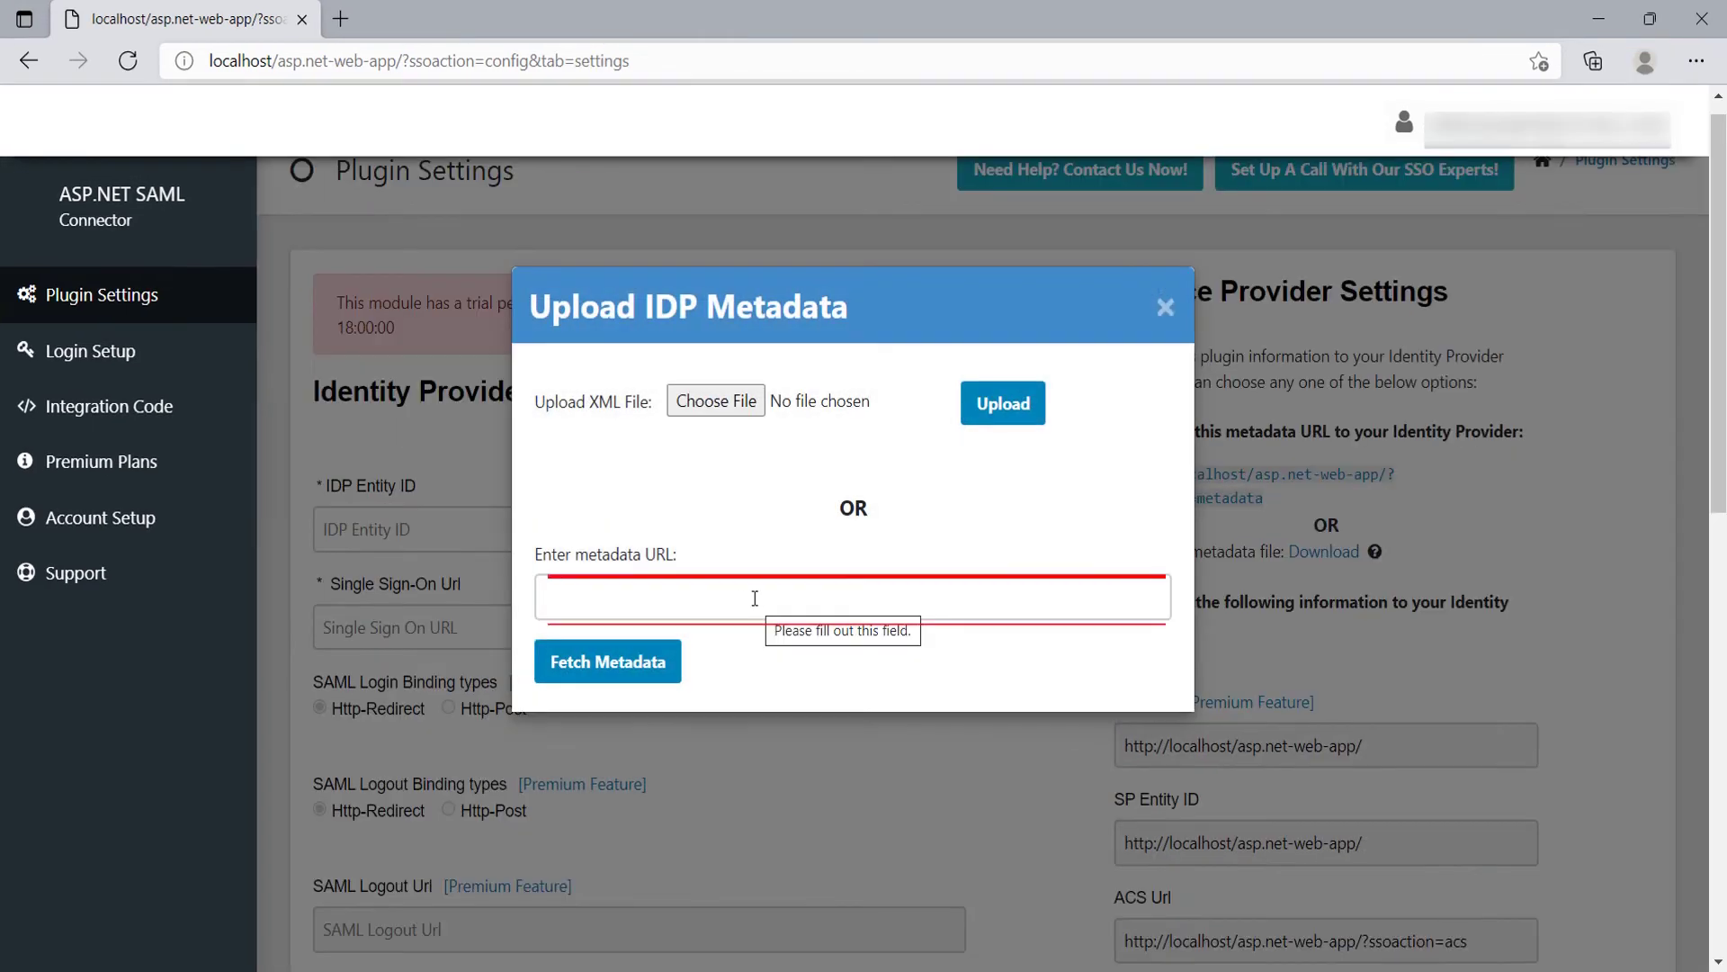
pyautogui.write('https://dev-01949566.okta.com/app/exk3m41nglIL40RYt5d7/sso/saml/metadata')
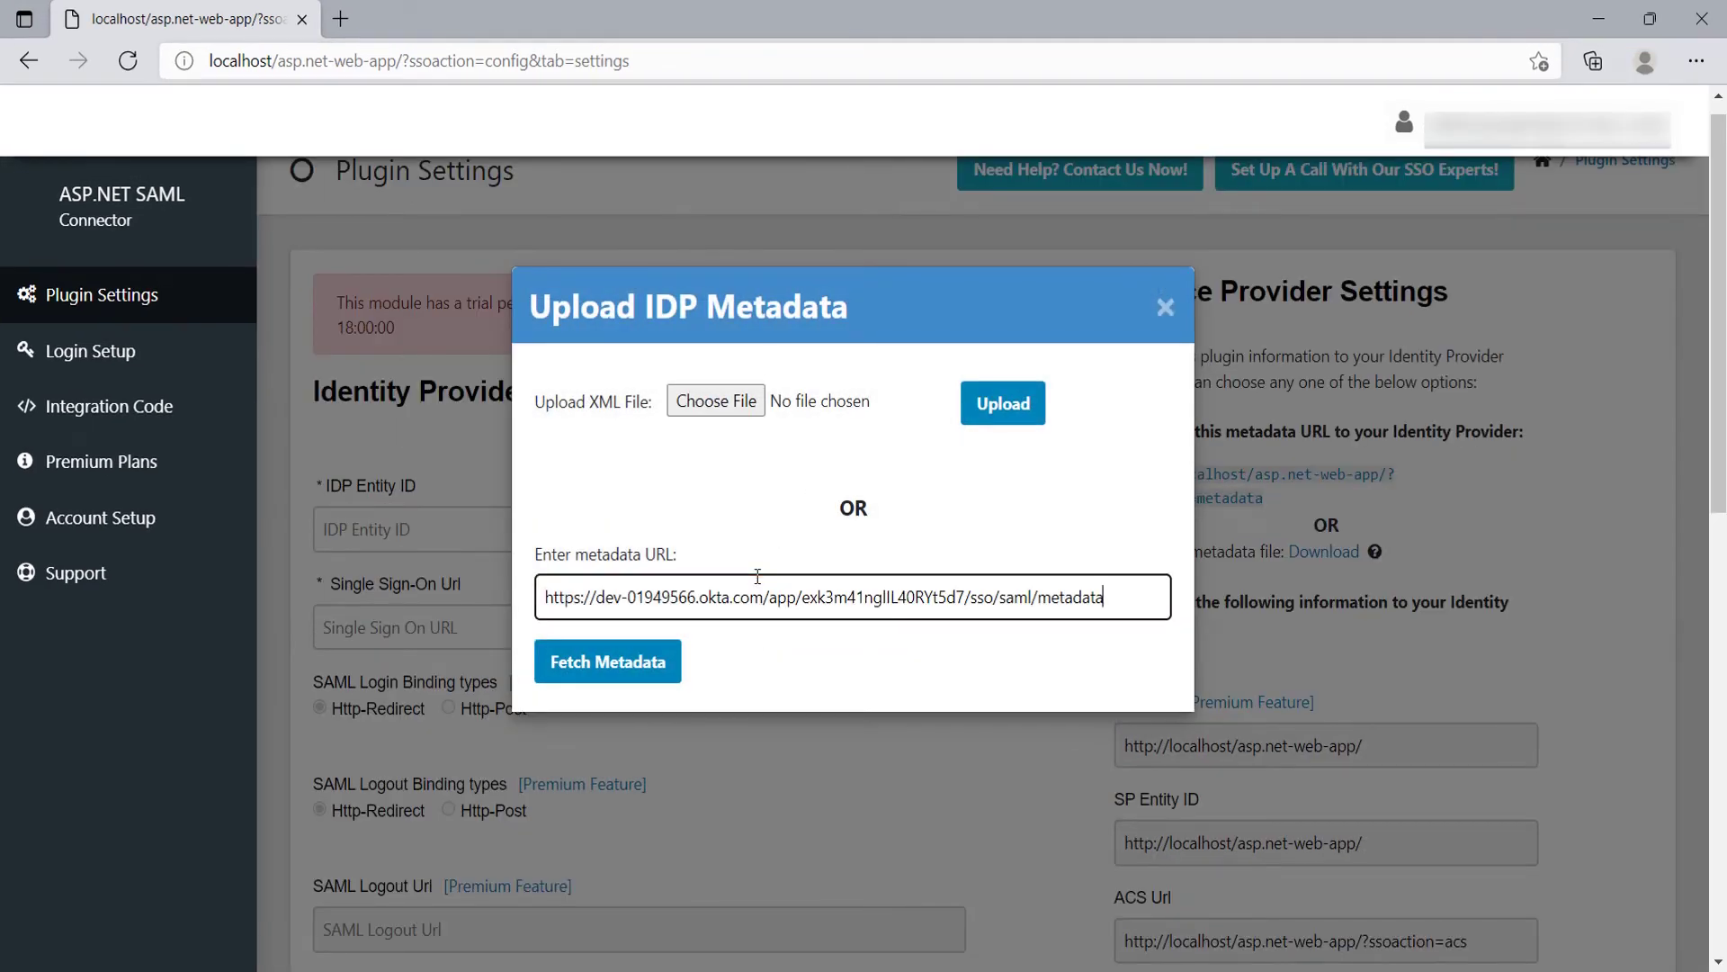
pyautogui.click(656, 666)
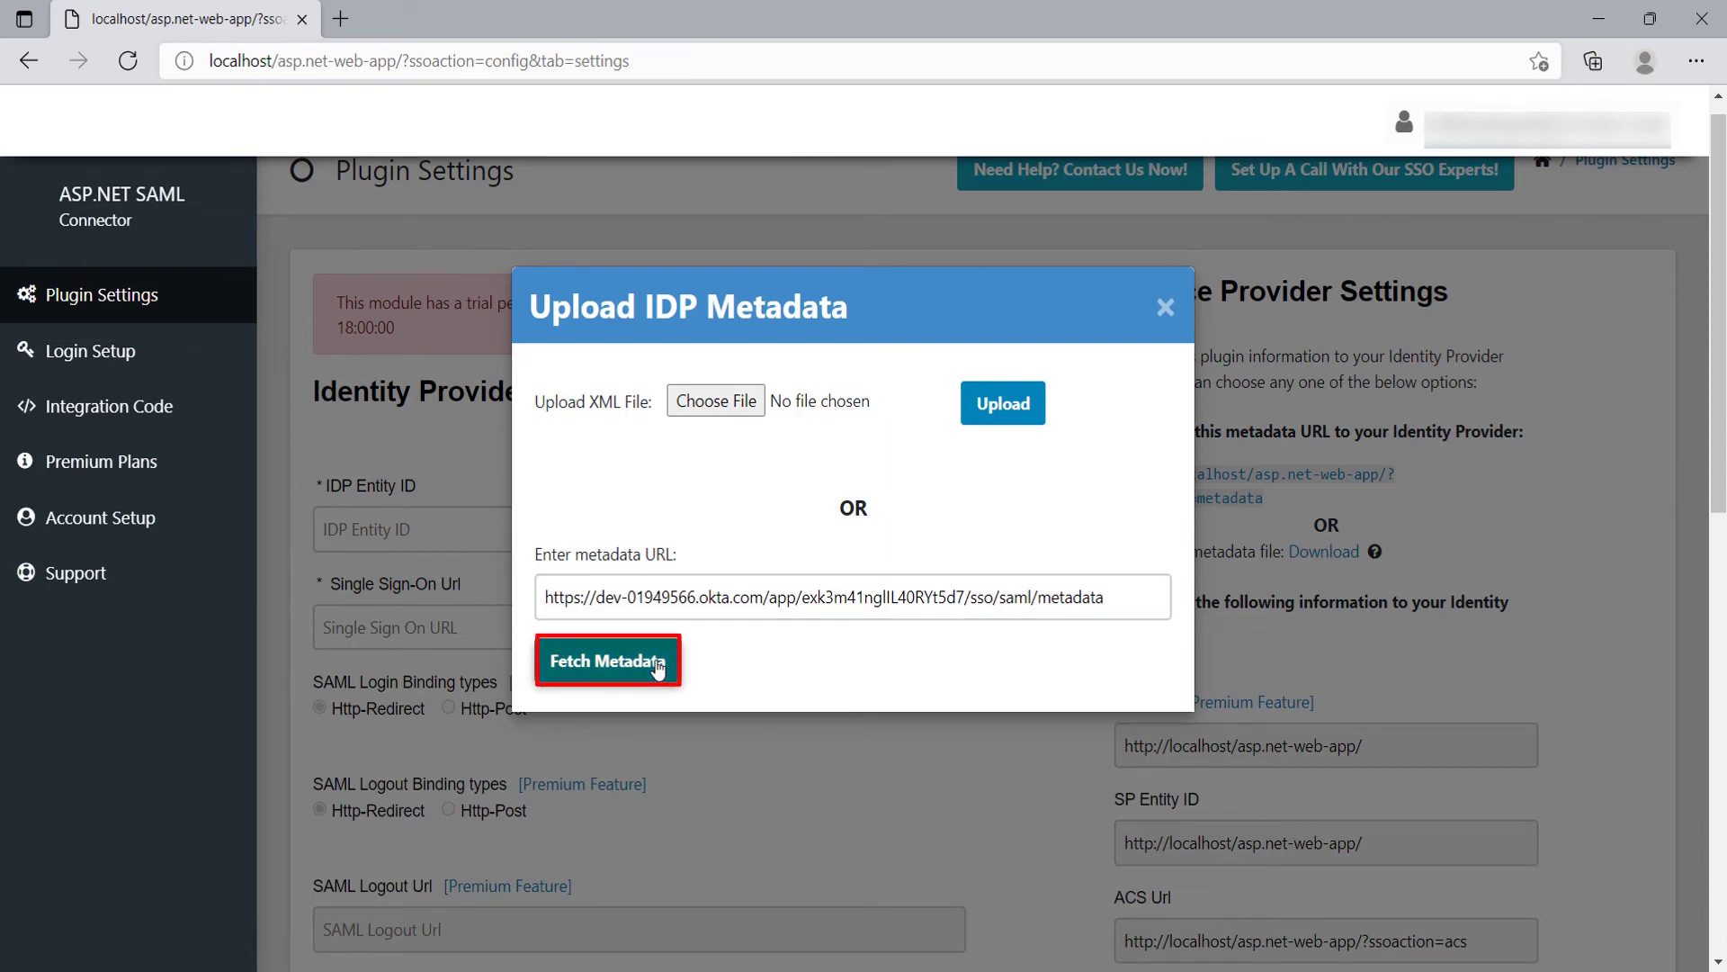
pyautogui.scroll(-4, 990, 563)
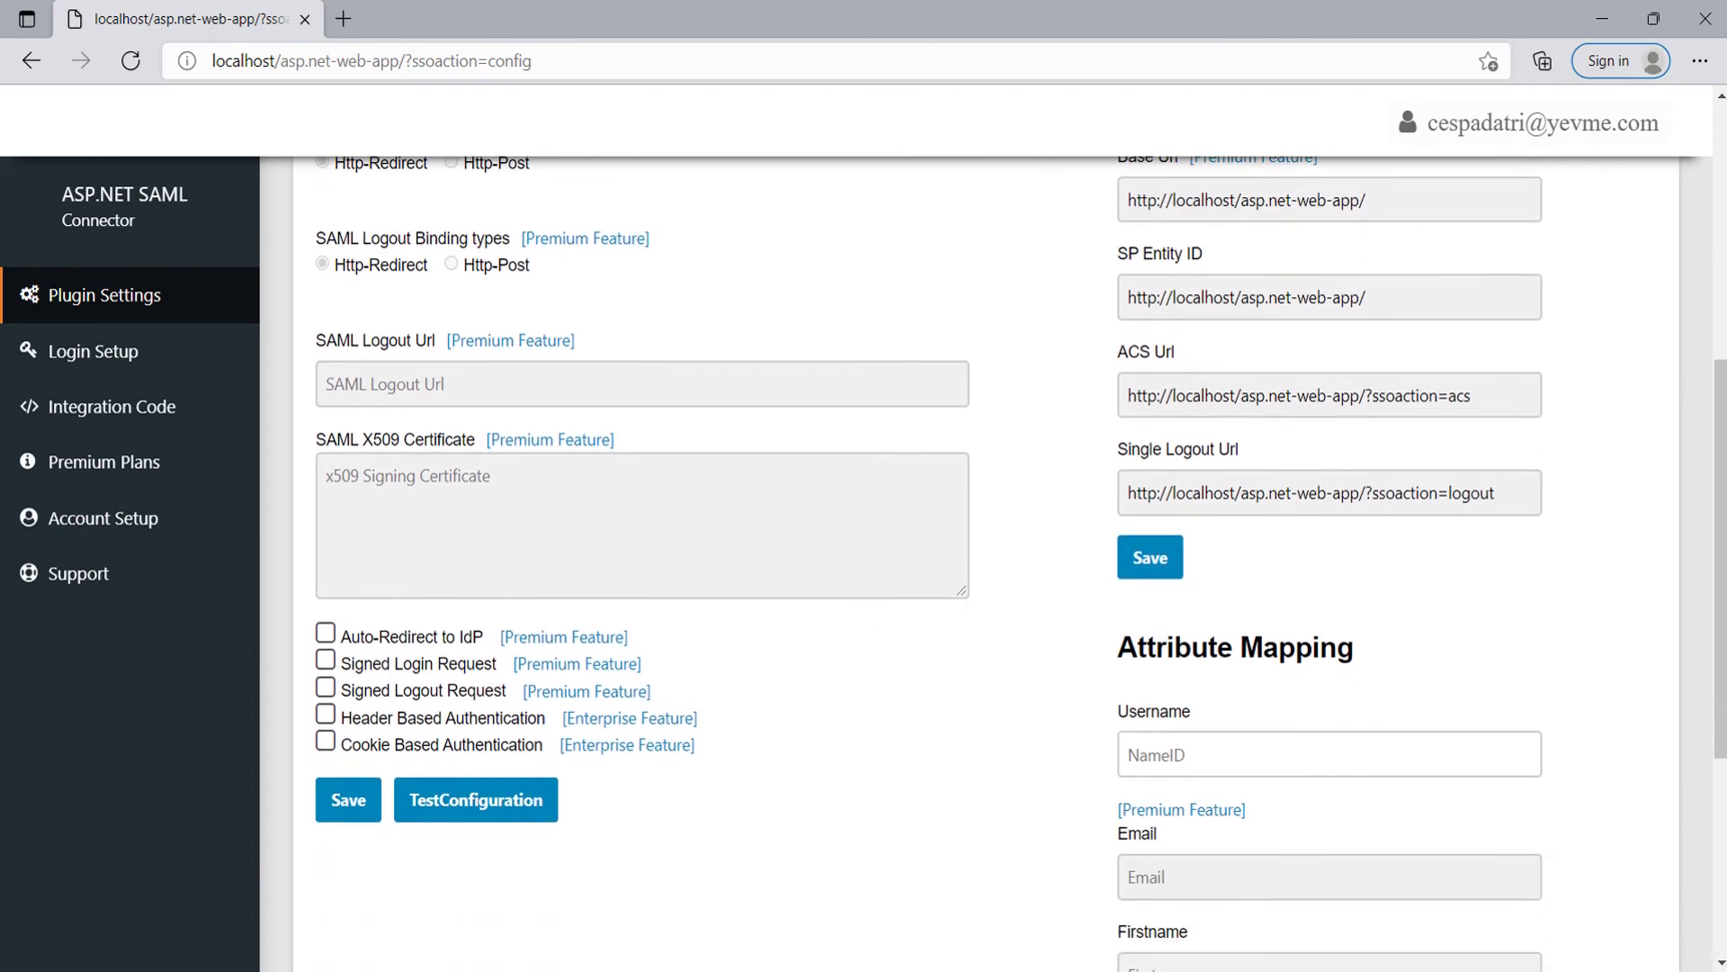
# - Save the IdP settings, run TestConfiguration, then go to Configure Attribute Mapping from the results
pyautogui.click(361, 821)
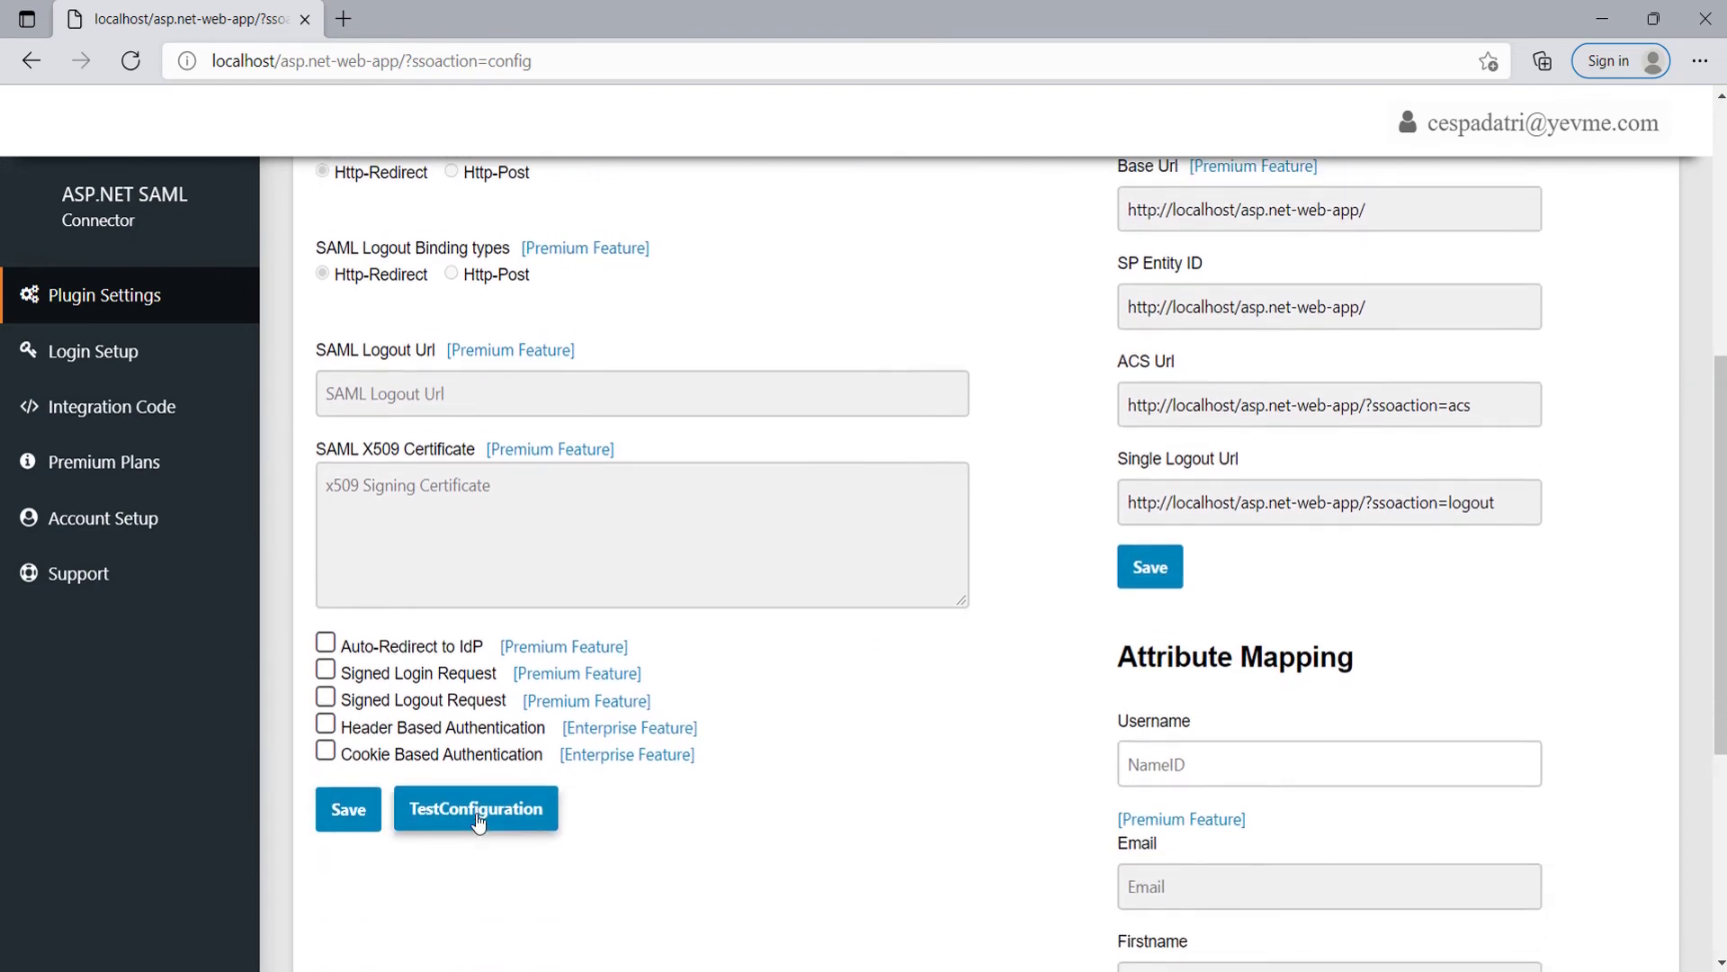
pyautogui.click(478, 815)
pyautogui.scroll(-1, 567, 370)
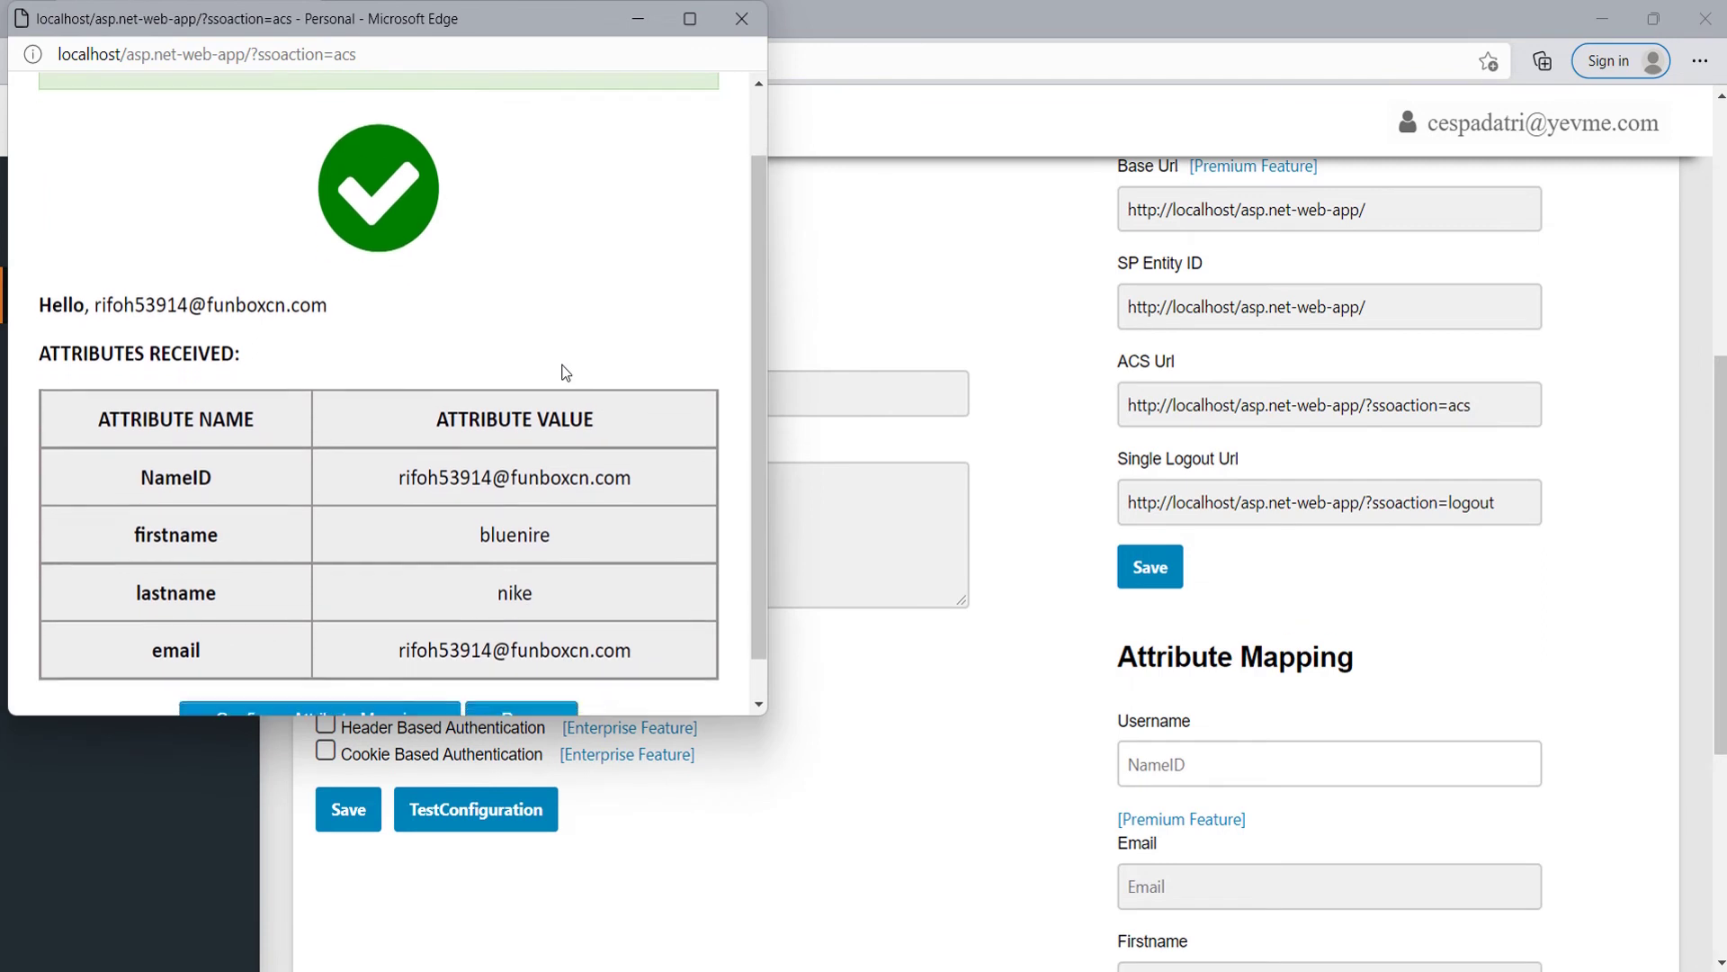
pyautogui.scroll(-1, 565, 372)
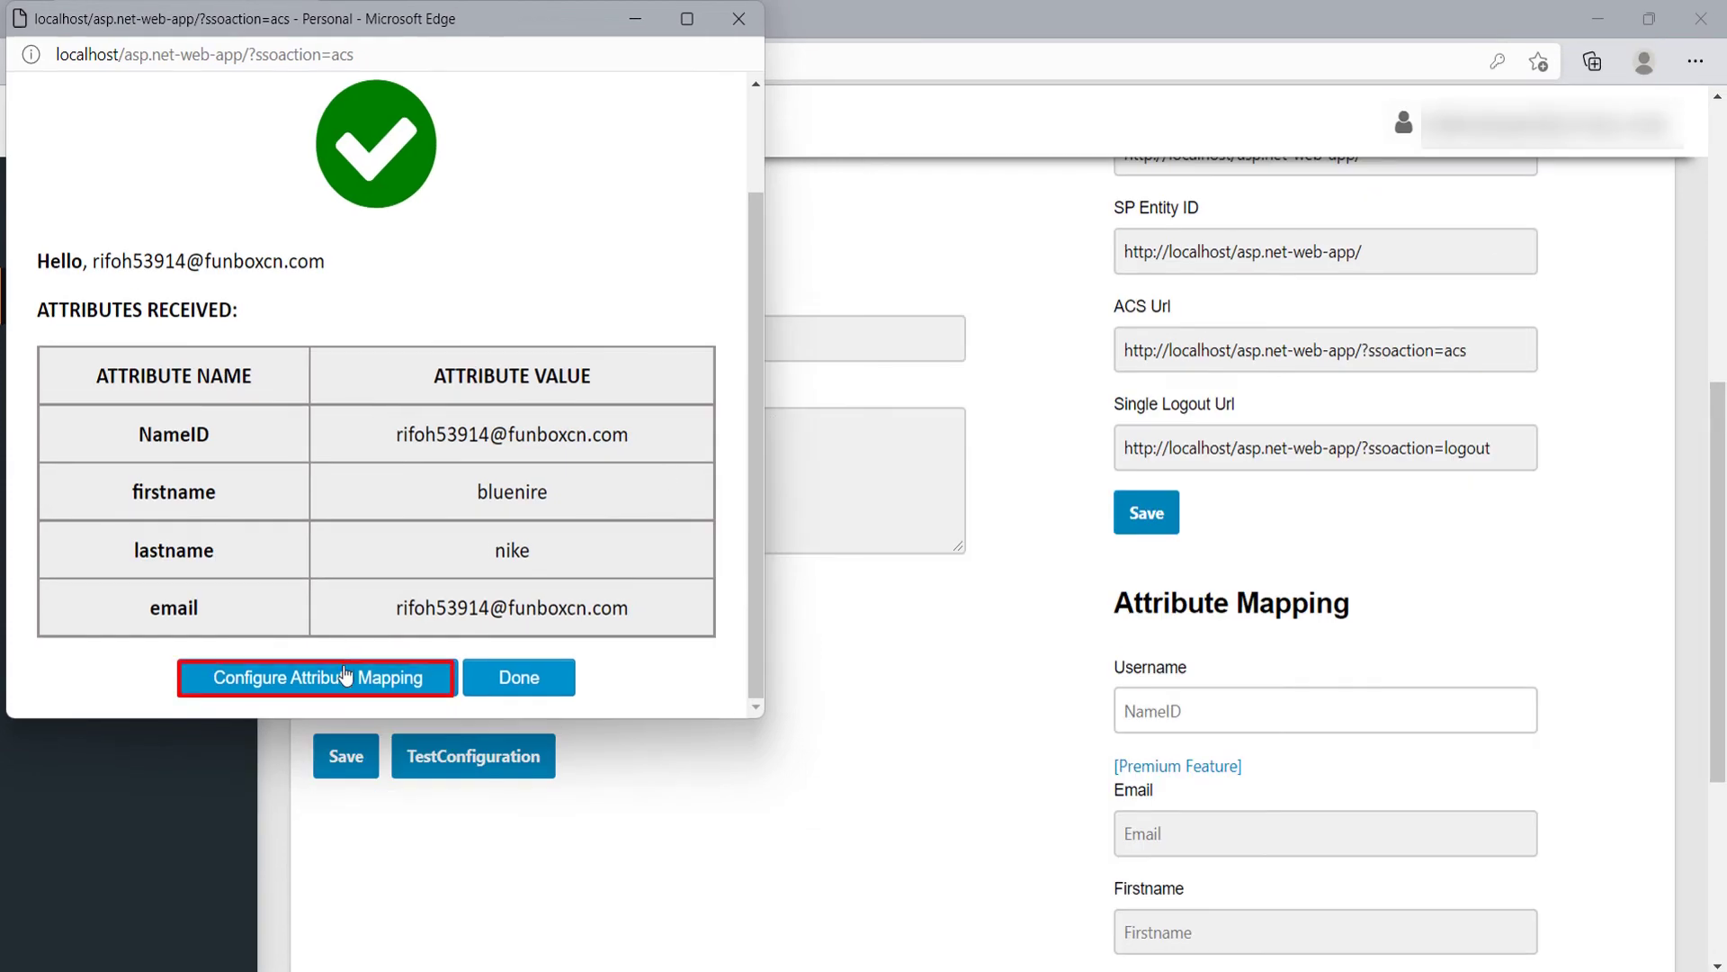
pyautogui.click(346, 676)
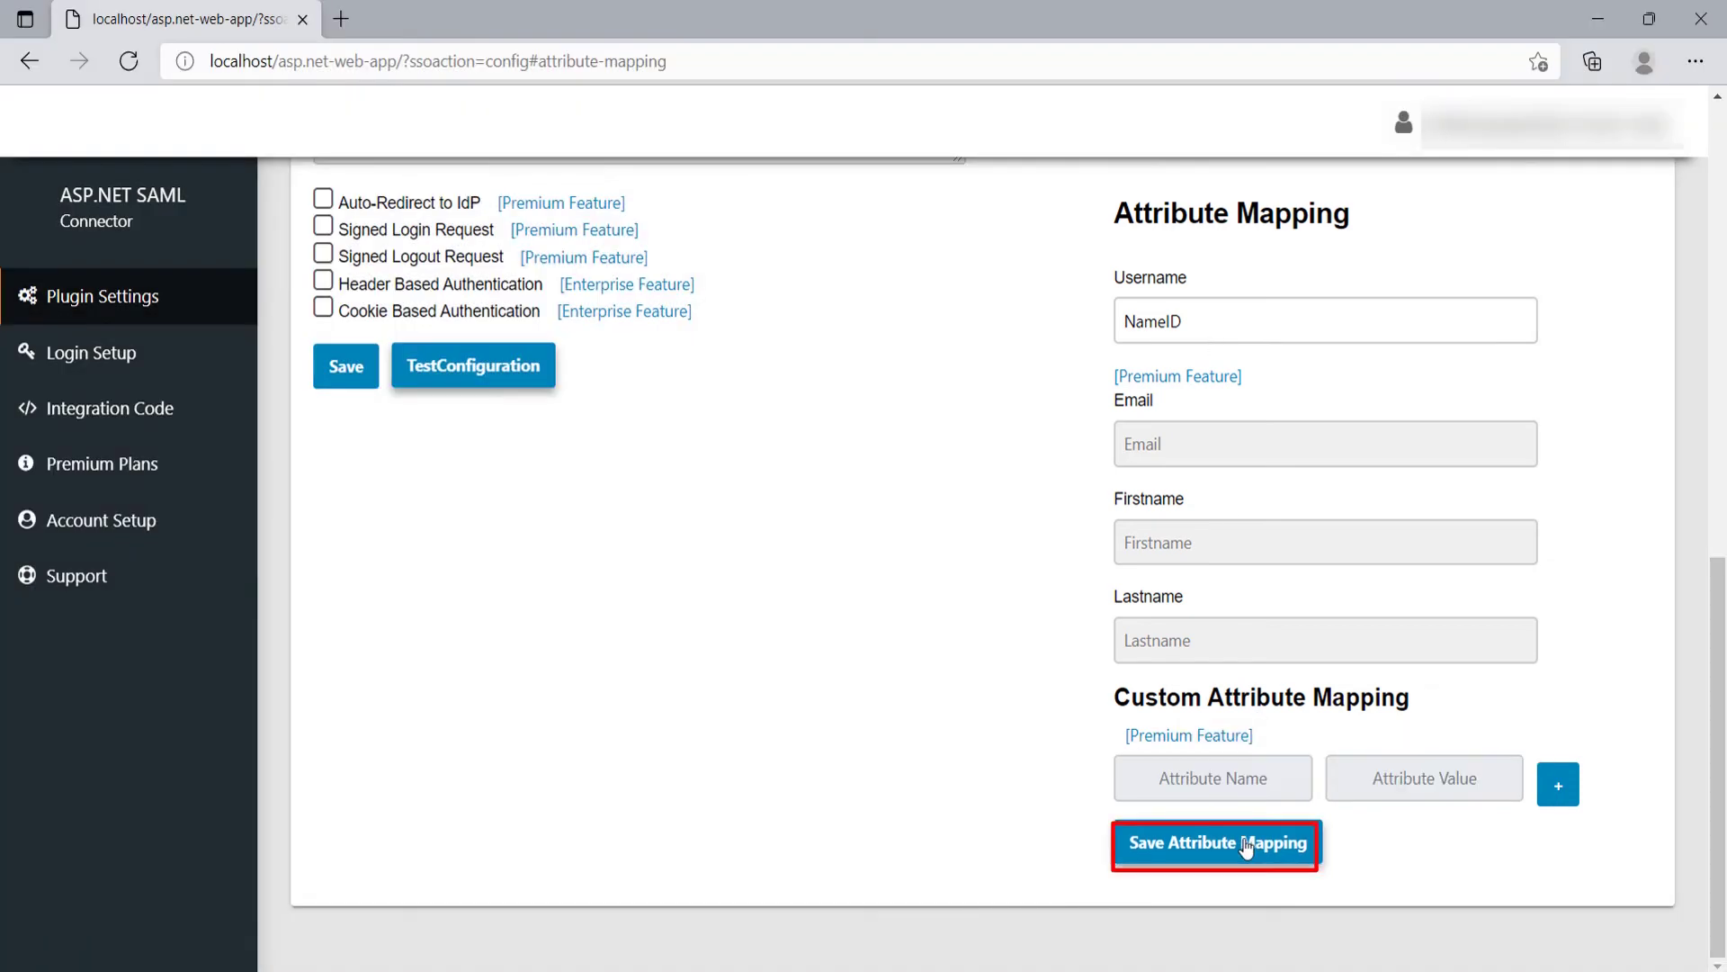
# - Save the attribute mapping and select the C# session code snippet on the Integration Code page
pyautogui.click(1246, 843)
pyautogui.scroll(-15, 162, 405)
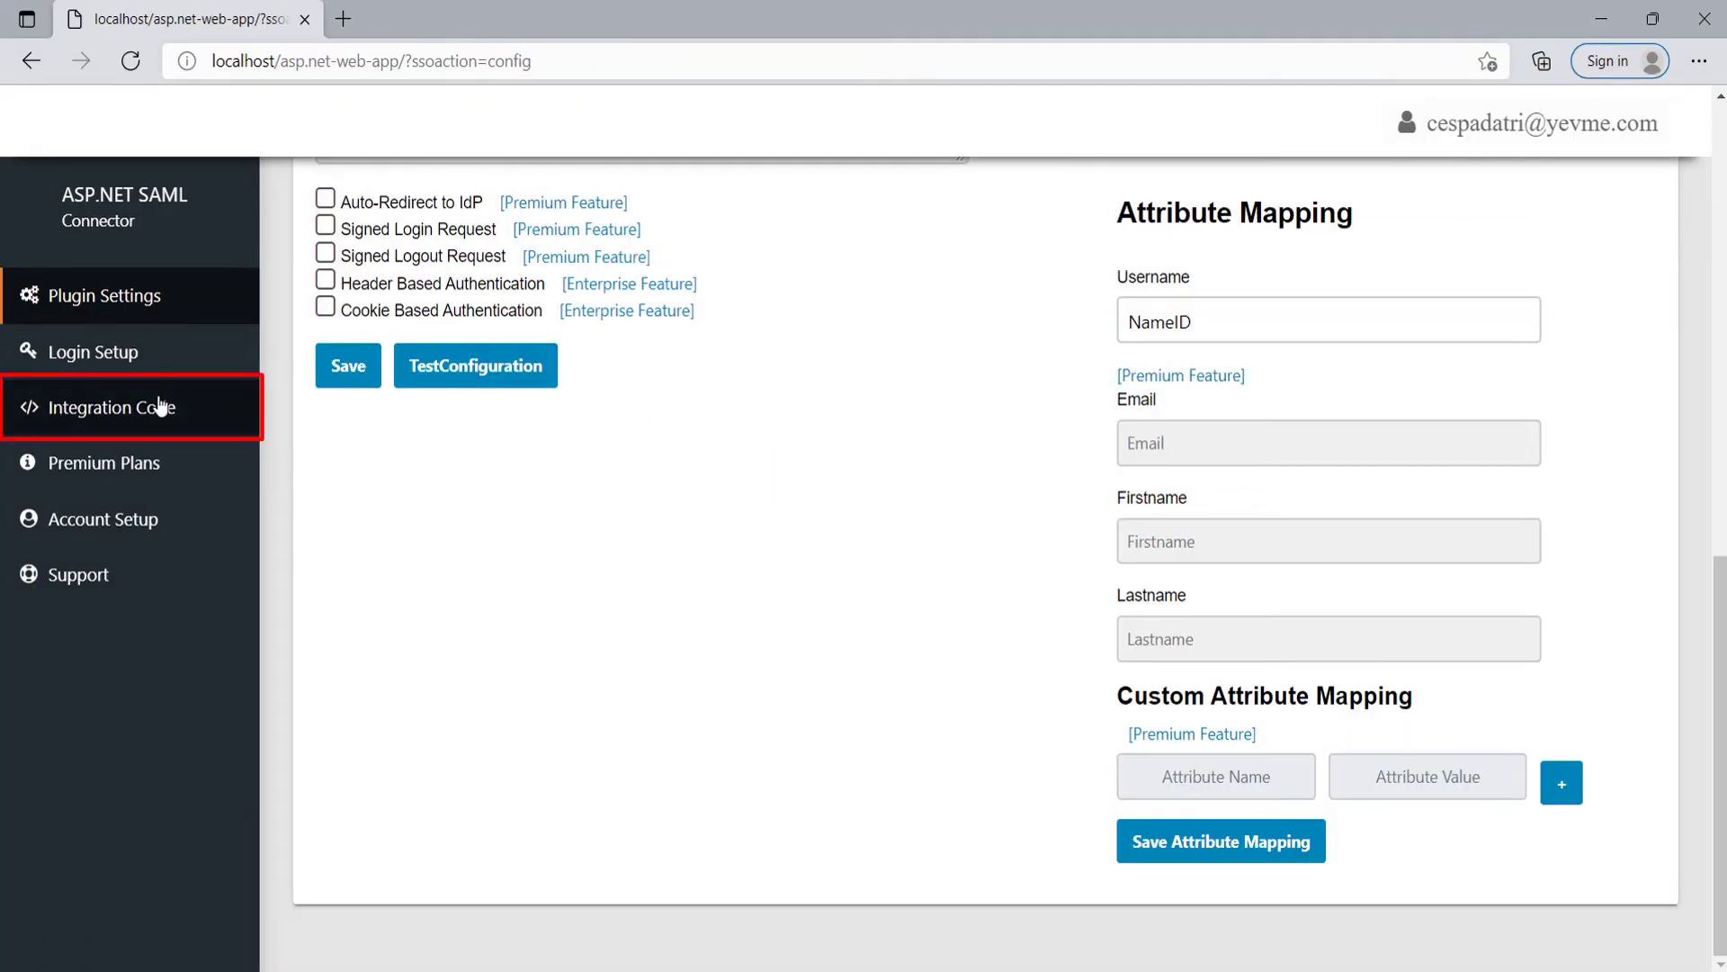
pyautogui.click(160, 407)
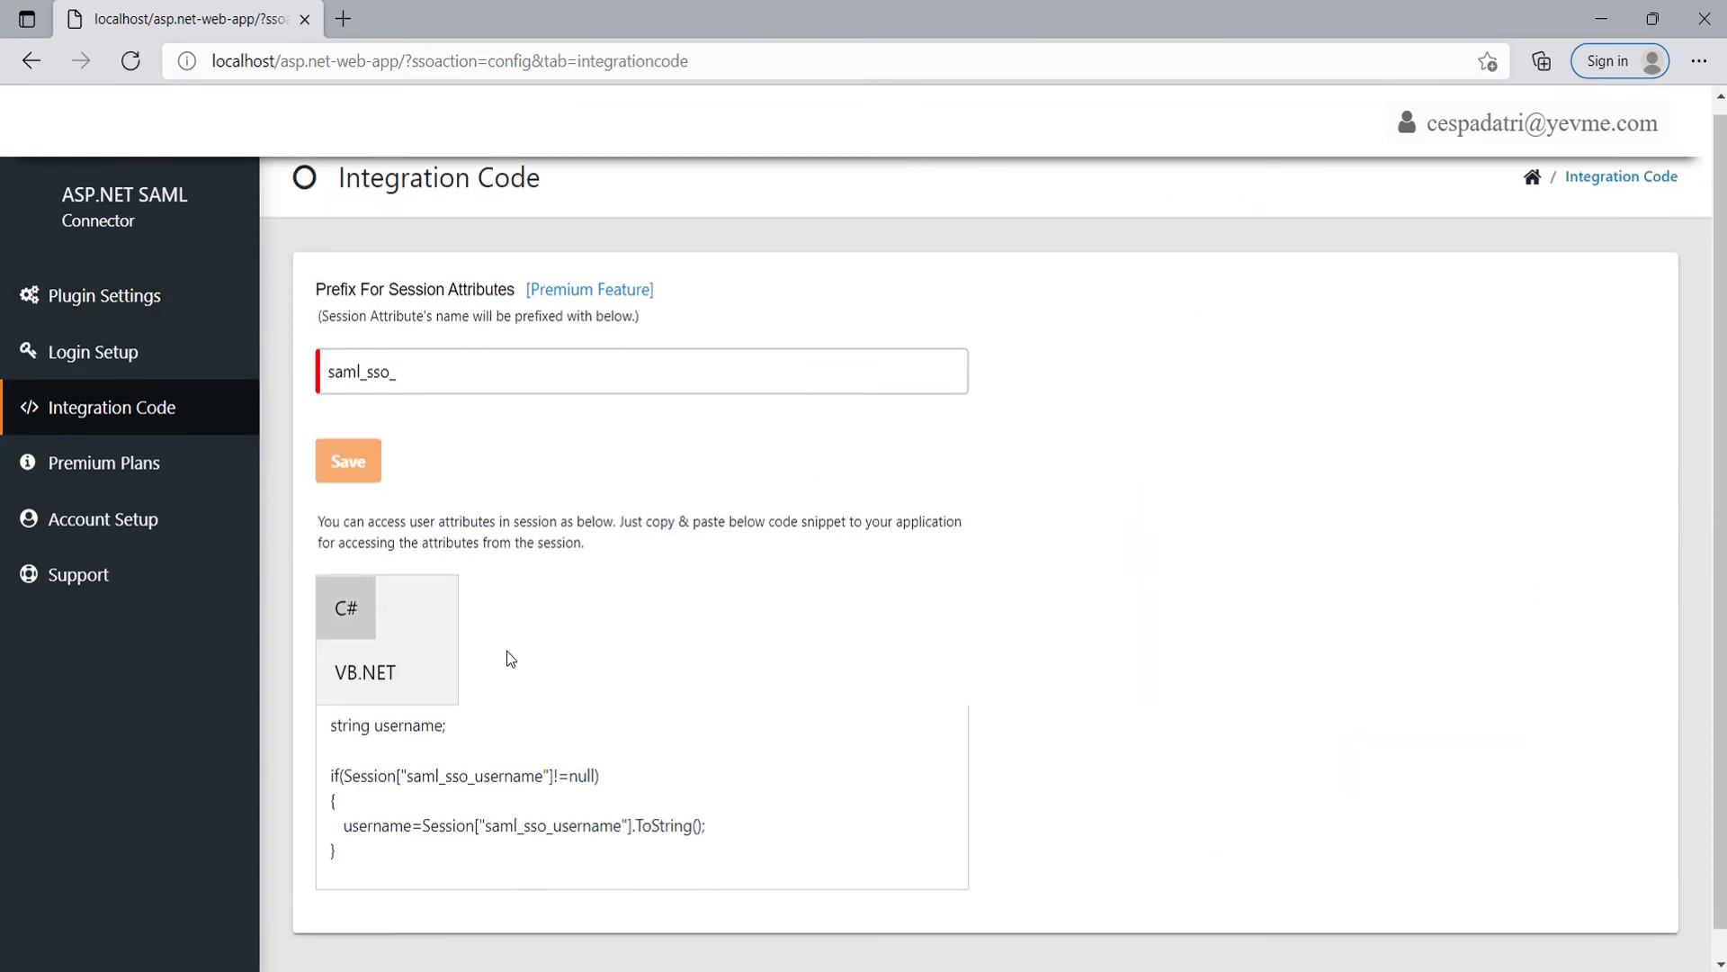
pyautogui.scroll(-1, 450, 693)
pyautogui.moveTo(324, 723); pyautogui.dragTo(426, 860)
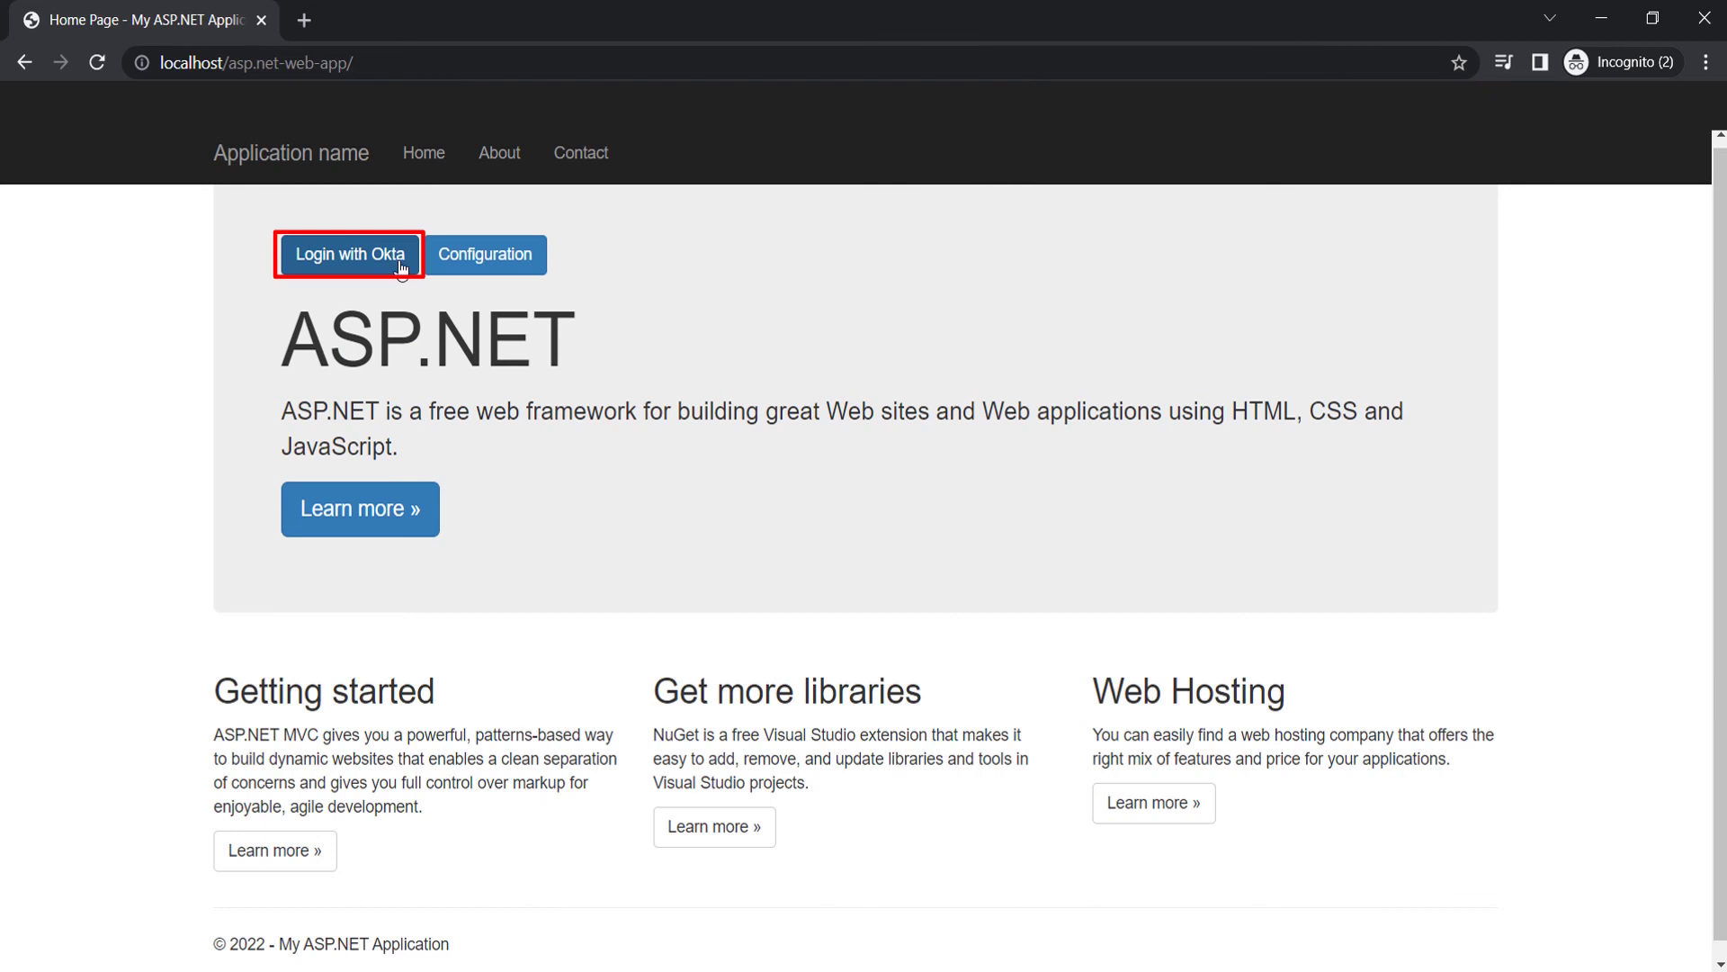
# - Use Login with Okta and submit the user's Okta username and password
pyautogui.click(402, 266)
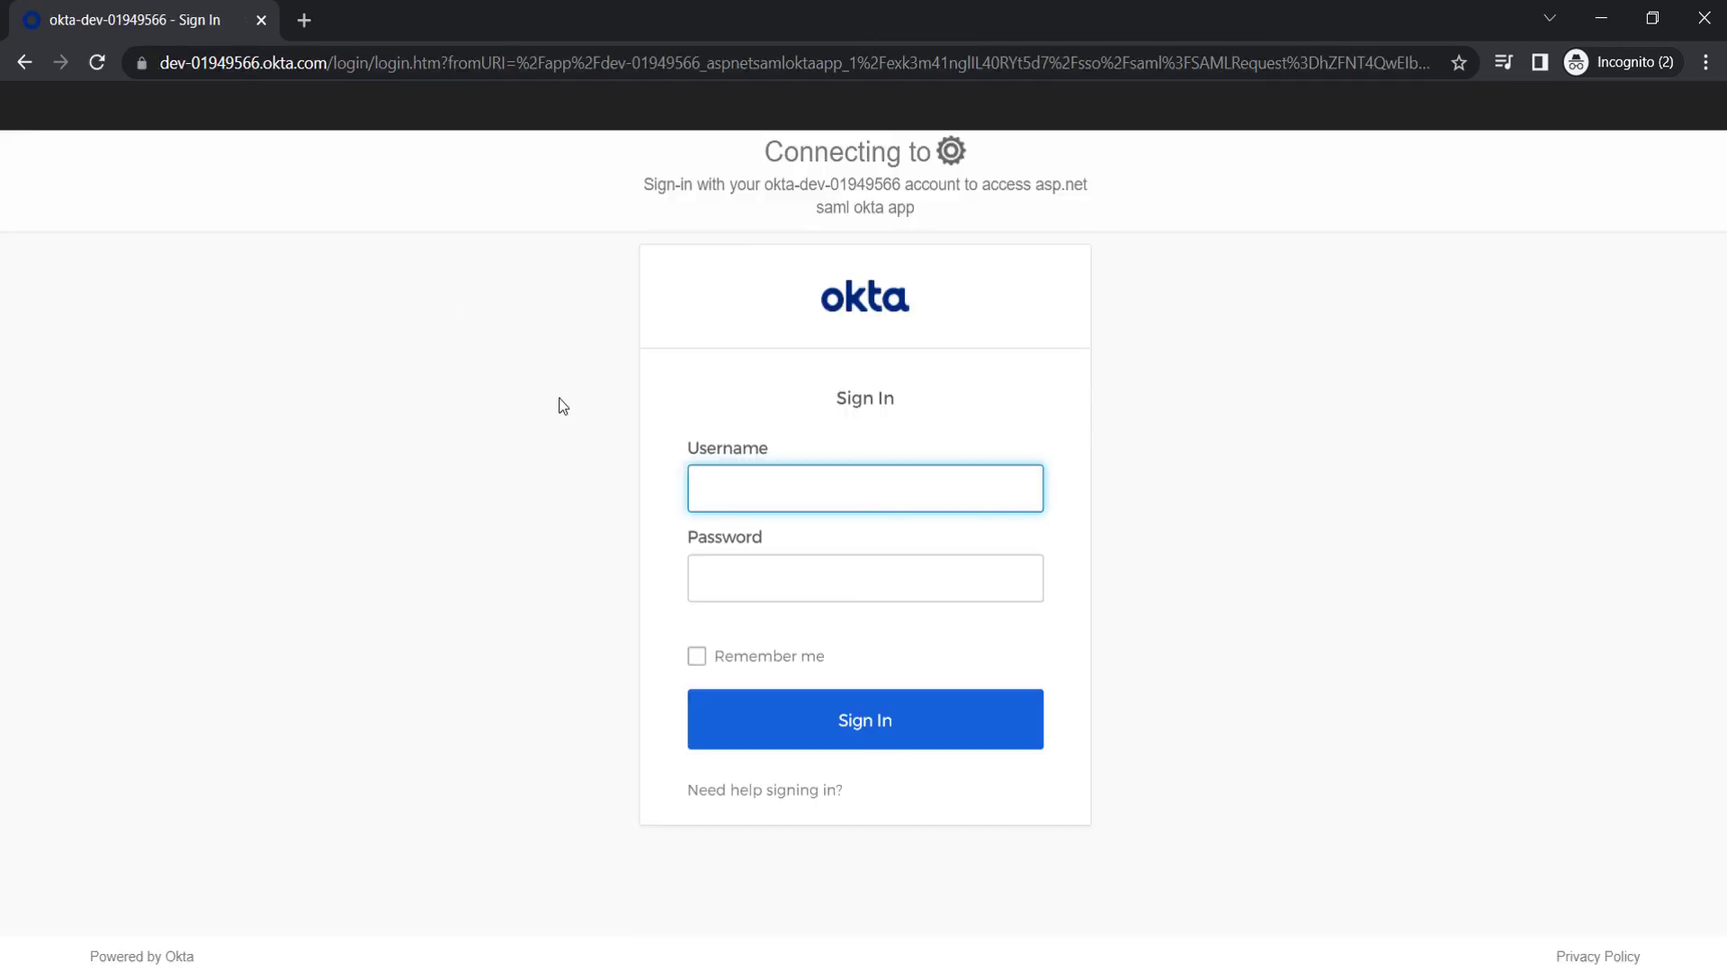
pyautogui.hotkey('ctrl', 'v')
pyautogui.click(813, 570)
pyautogui.write('*********')
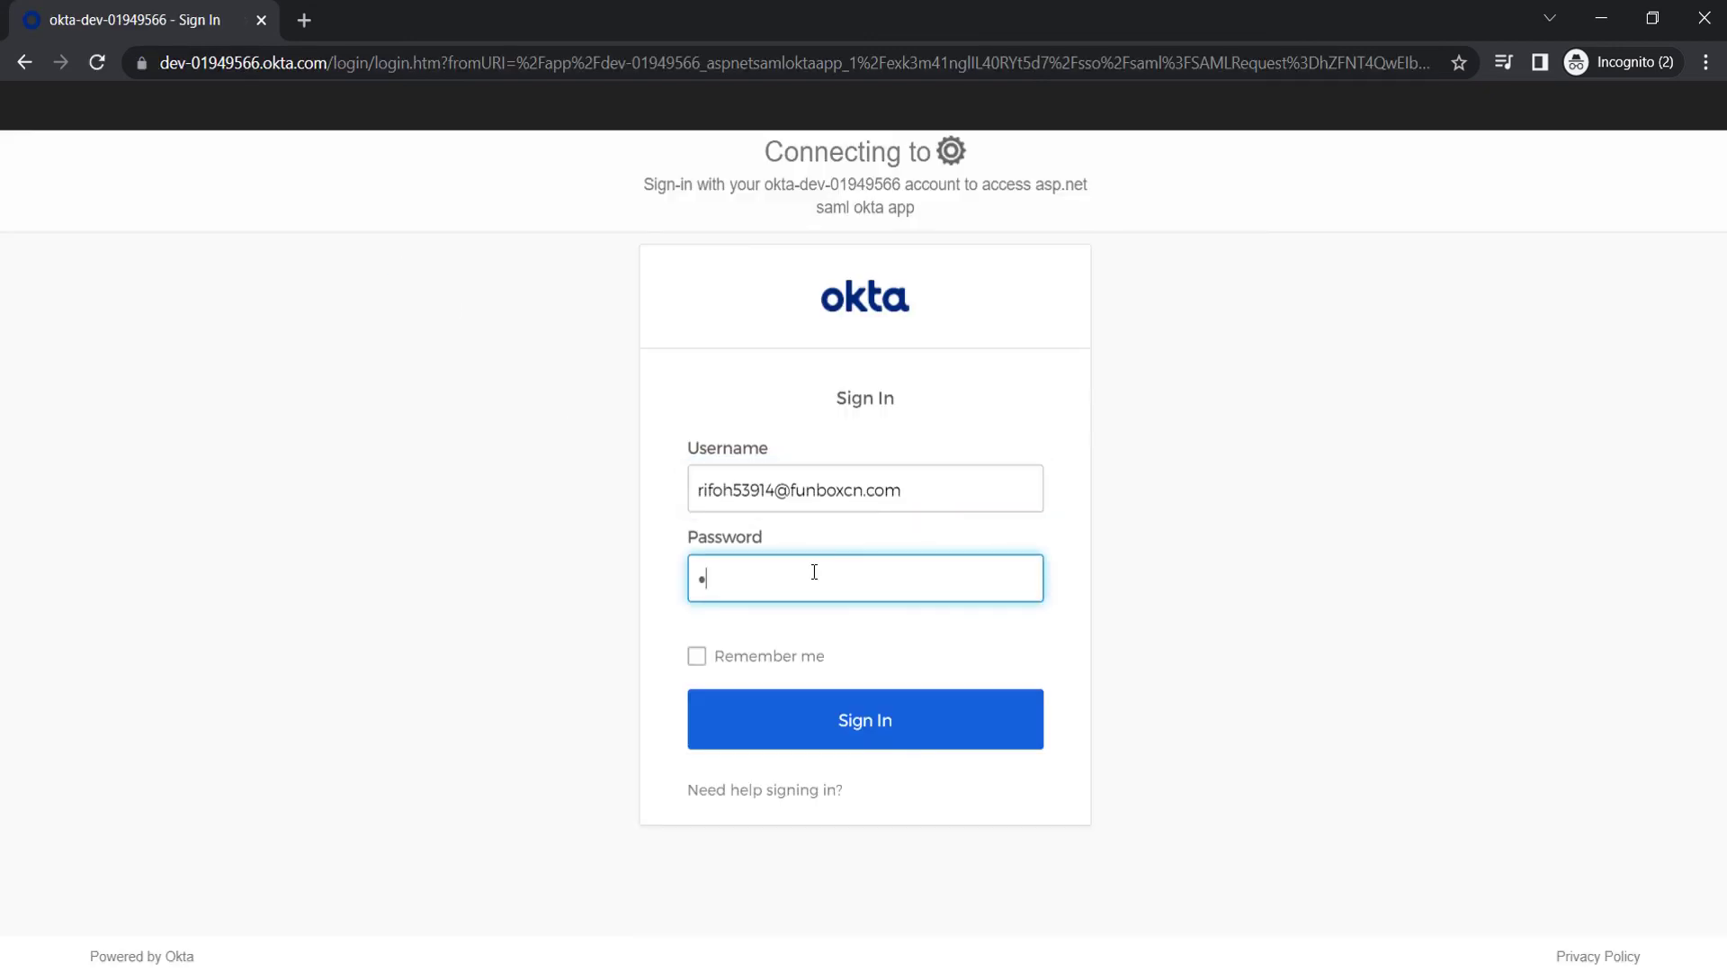
pyautogui.click(848, 700)
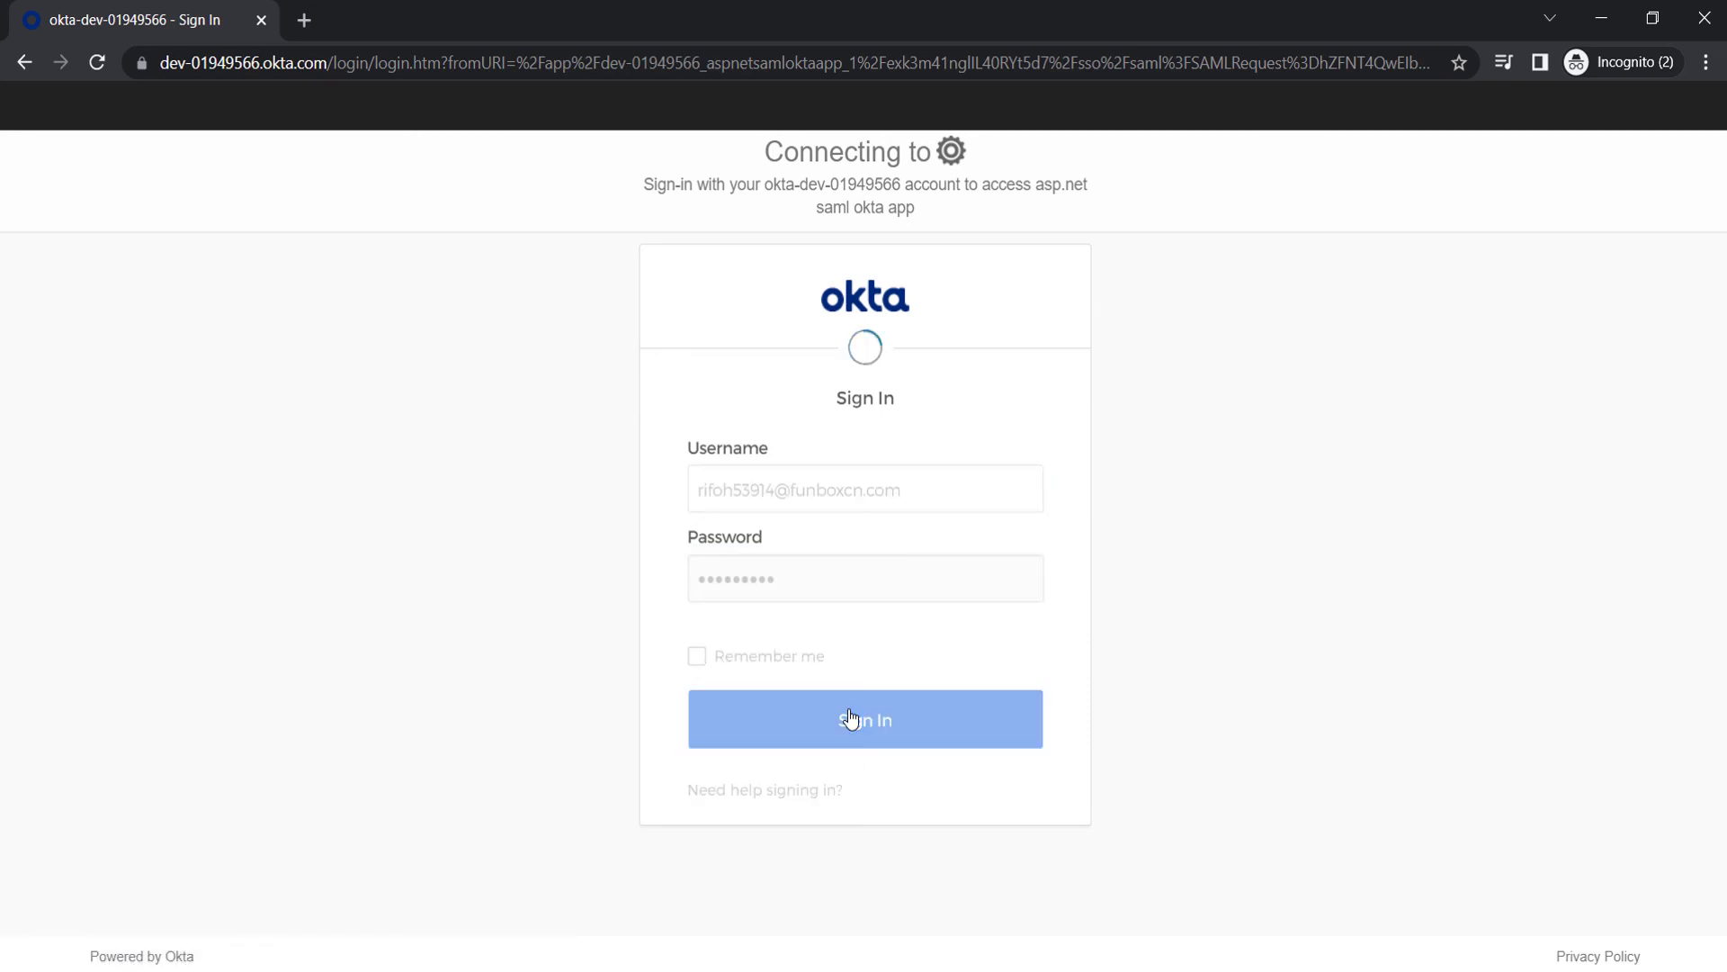